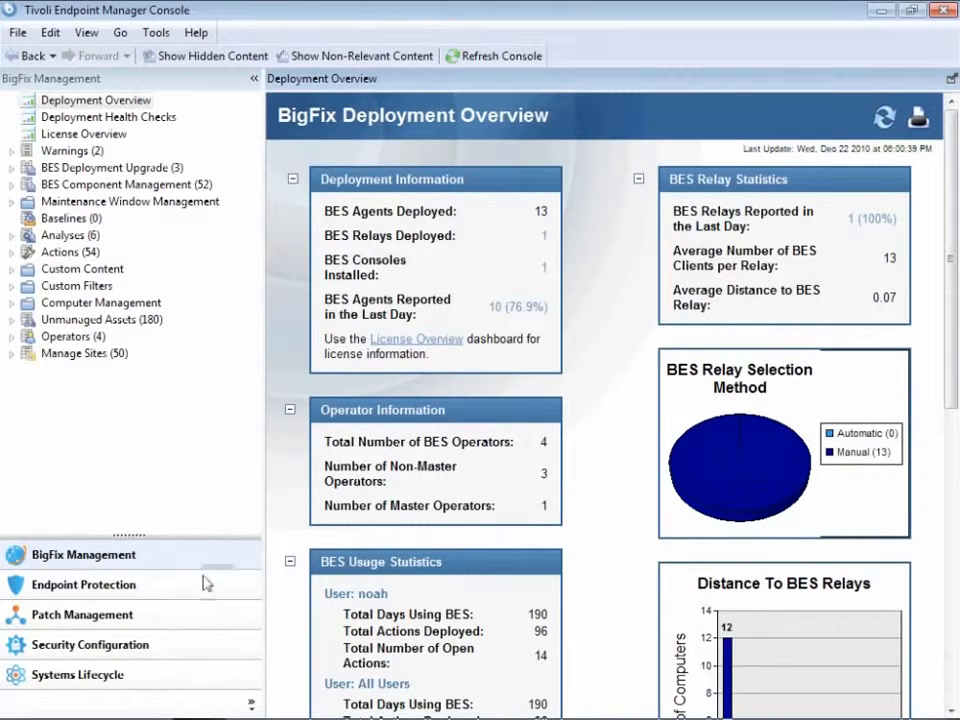
- Open the Recommended Patch Cluster - Solaris 10_x86 Fixlet in the Patch Management domain and start a deployment action from it
left_click(204, 621)
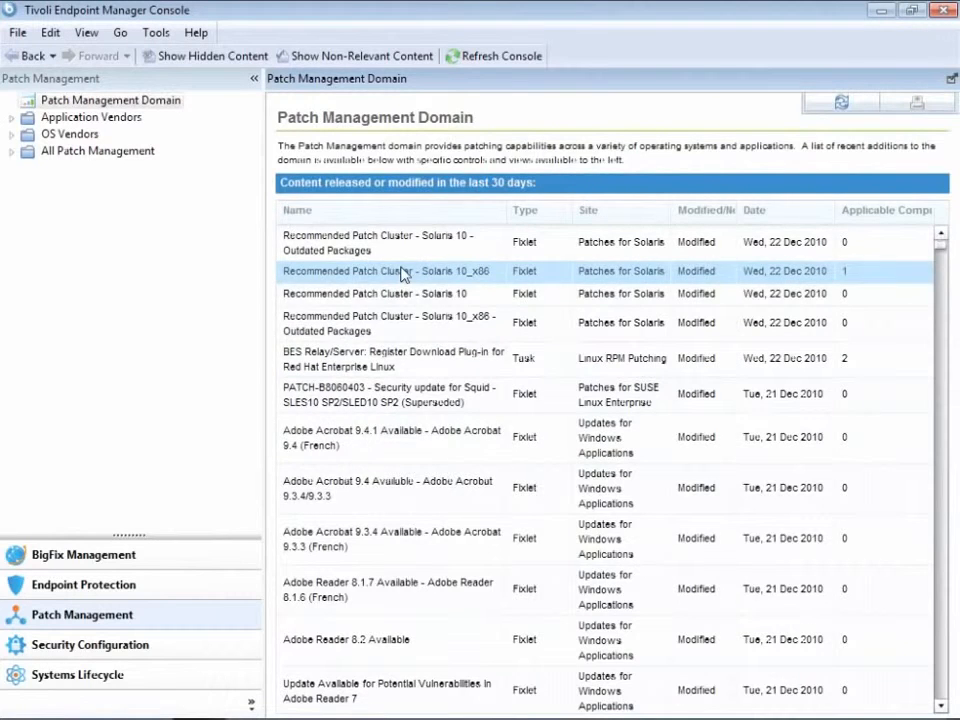
left_click(401, 271)
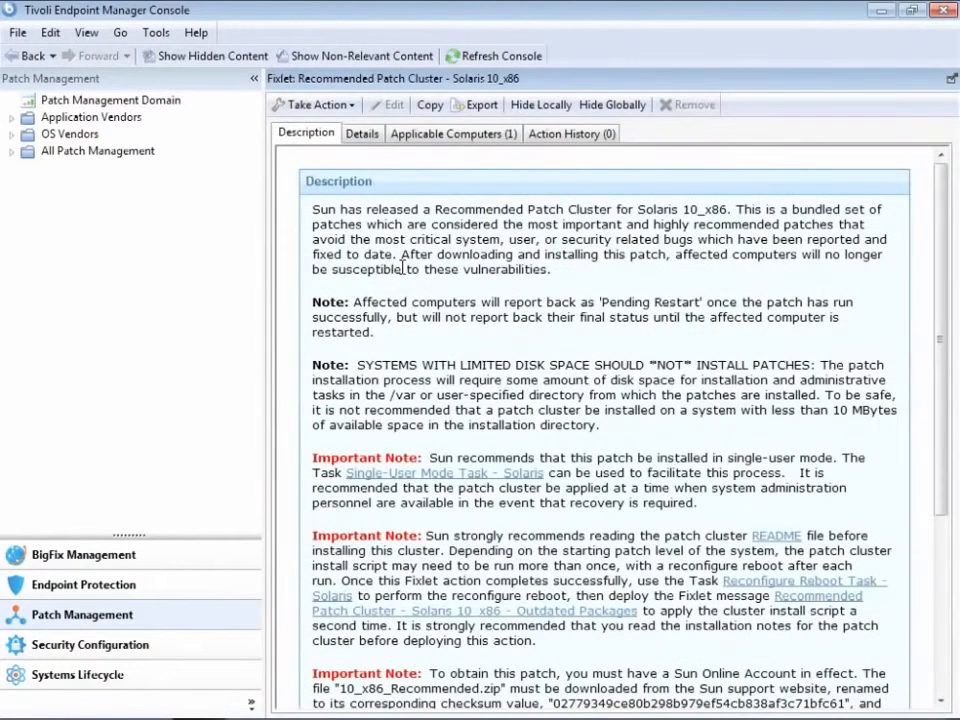
left_click(352, 106)
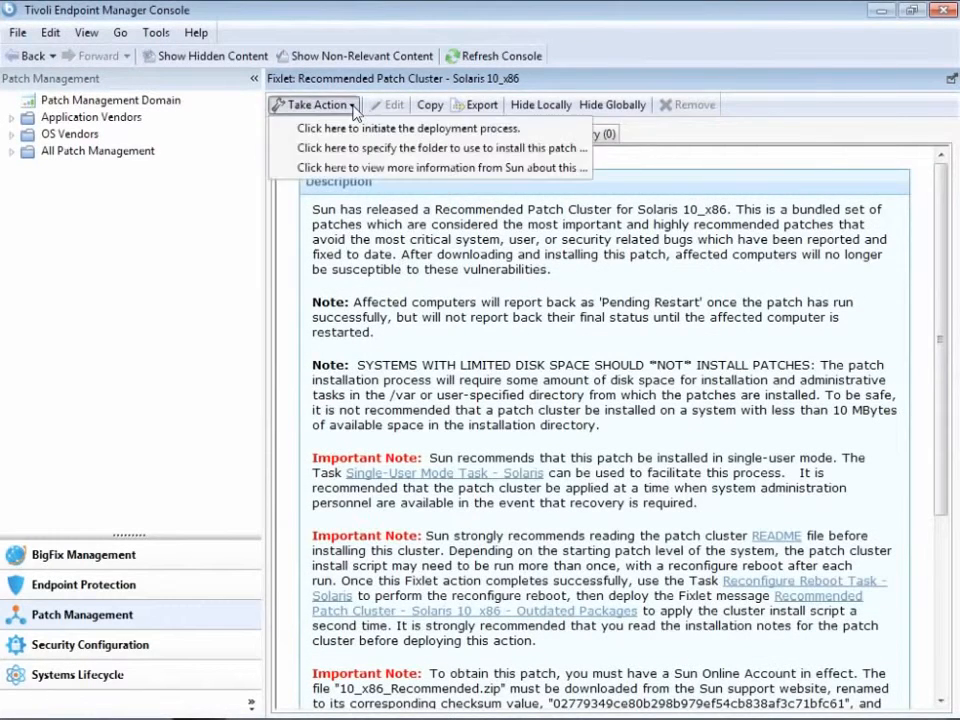
left_click(323, 147)
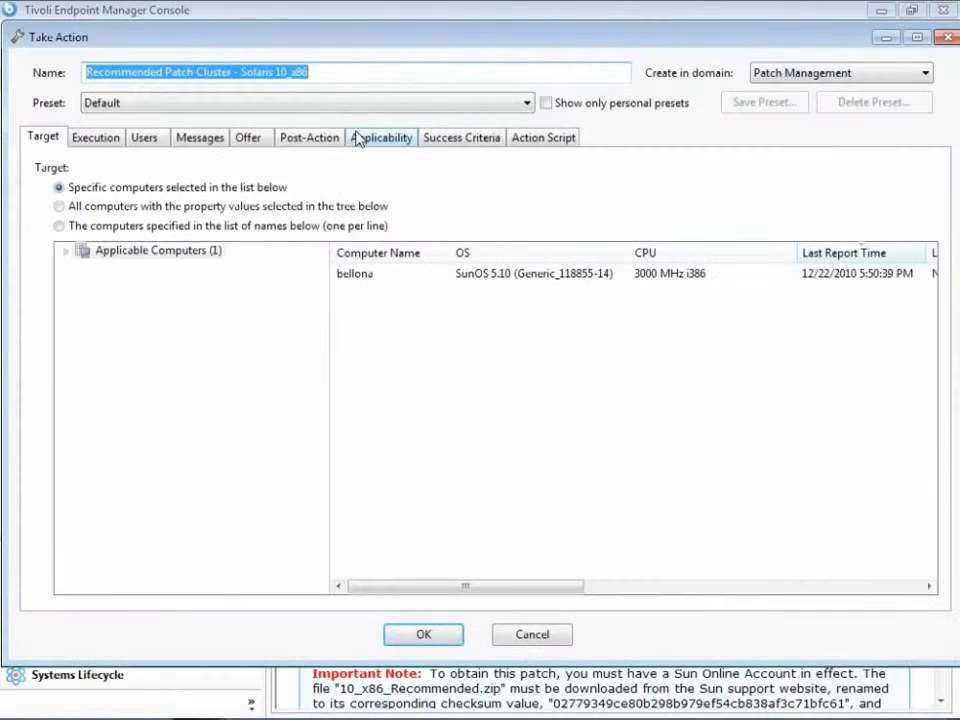
- Target the computer bellona with the patch cluster action and submit it using the private key password
left_click(370, 272)
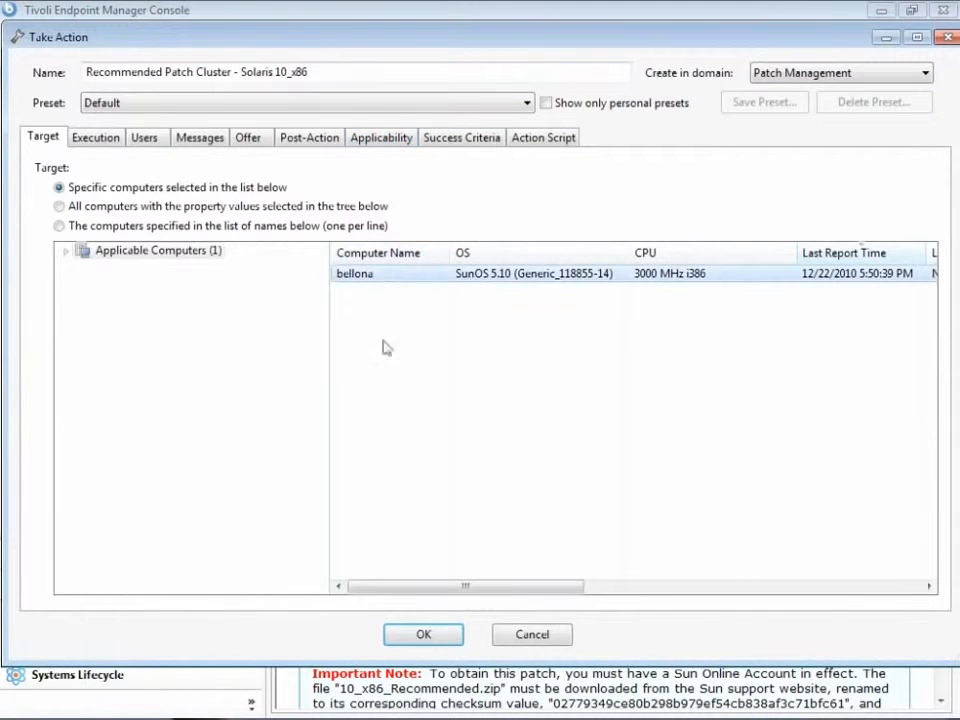
left_click(440, 638)
type("*******")
key("Return")
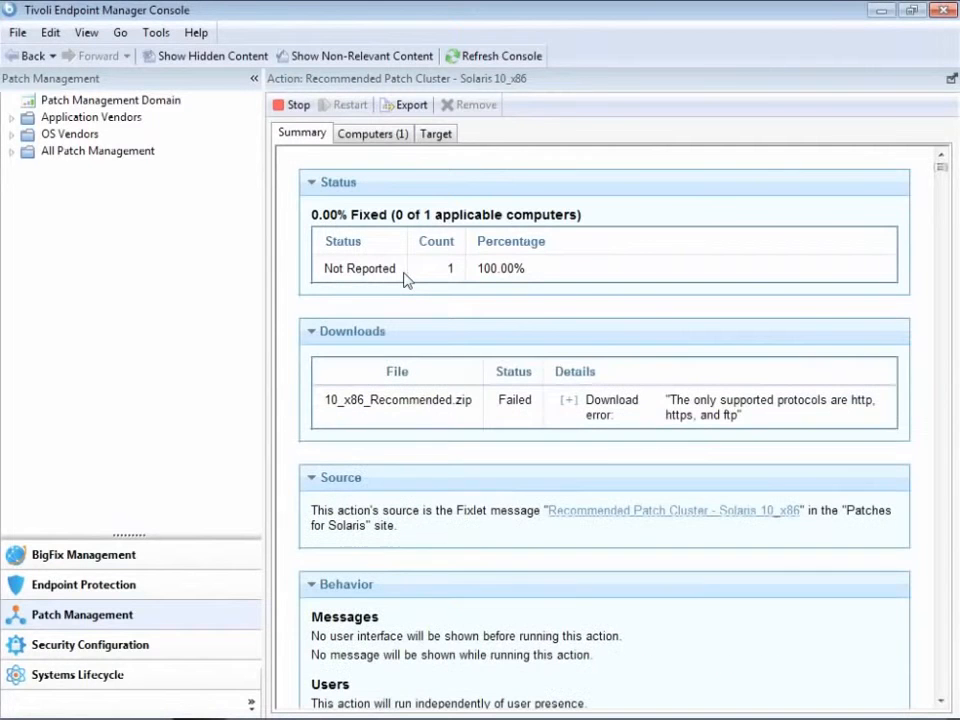
- Start a new automatic computer group and name it "XP Chicago"
left_click(156, 33)
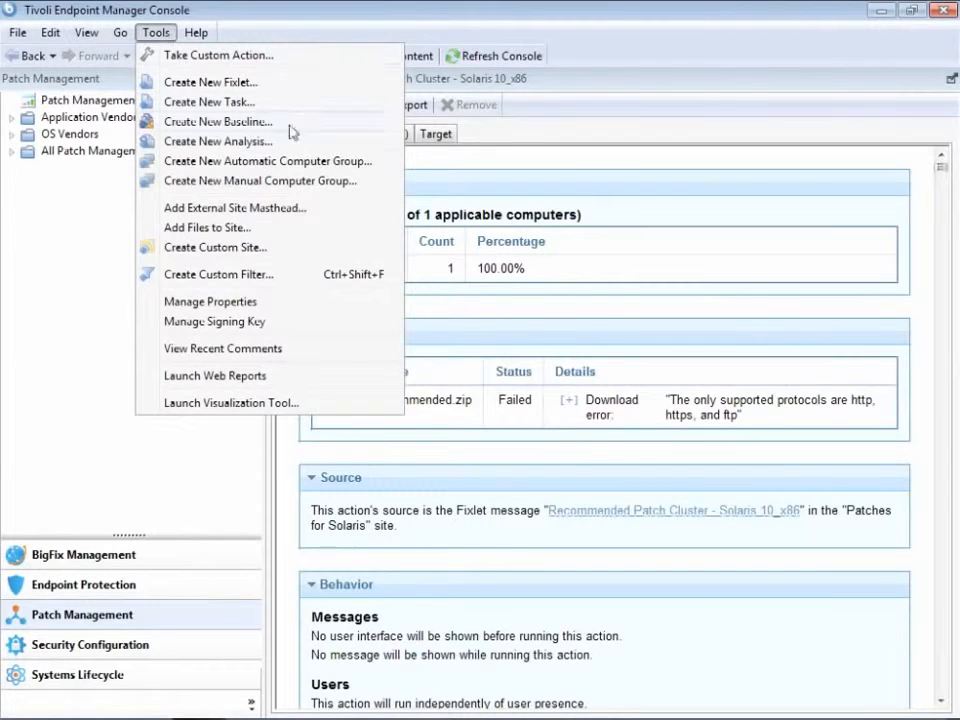
left_click(380, 162)
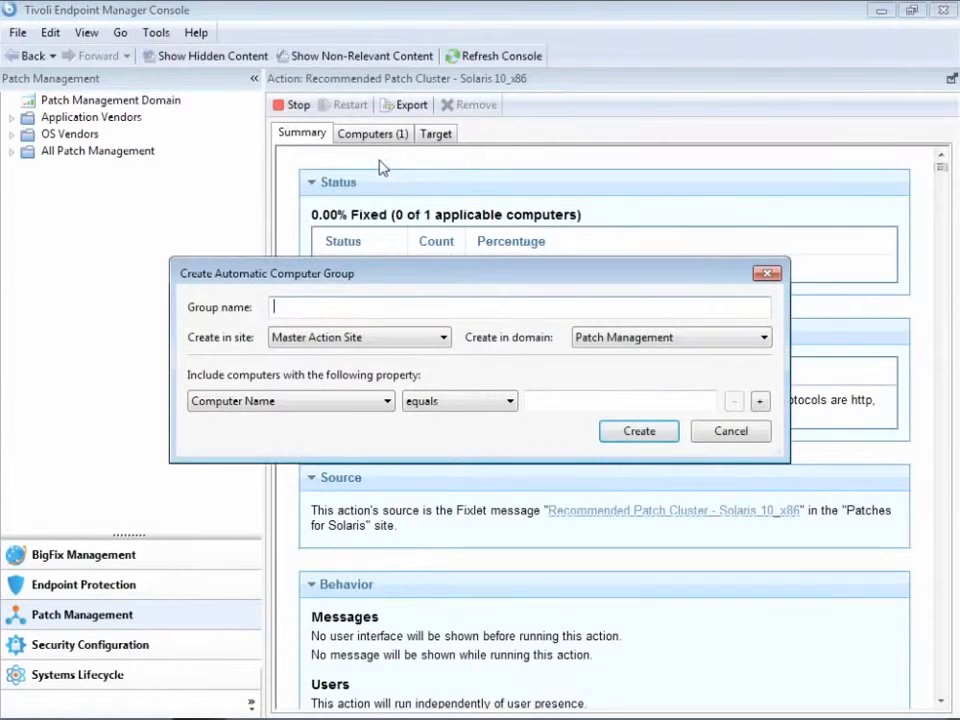
type("XP ")
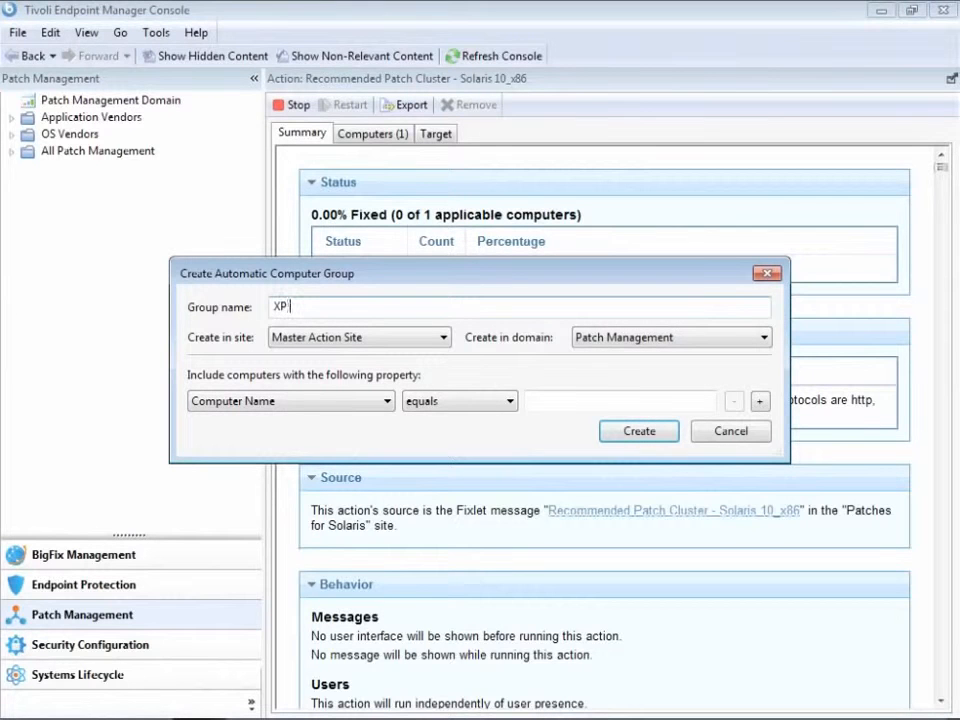
type("Chicago")
- Set the group's first condition to include computers whose OS contains "XP"
left_click(387, 401)
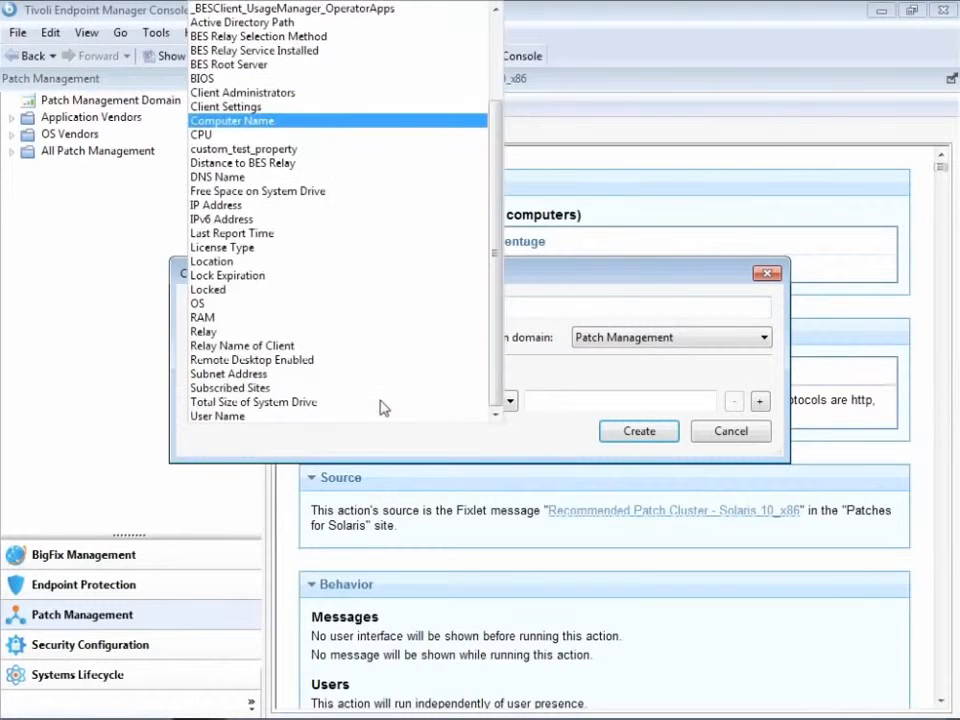
key("o")
key("Return")
key("Tab")
key("Tab")
type("XP")
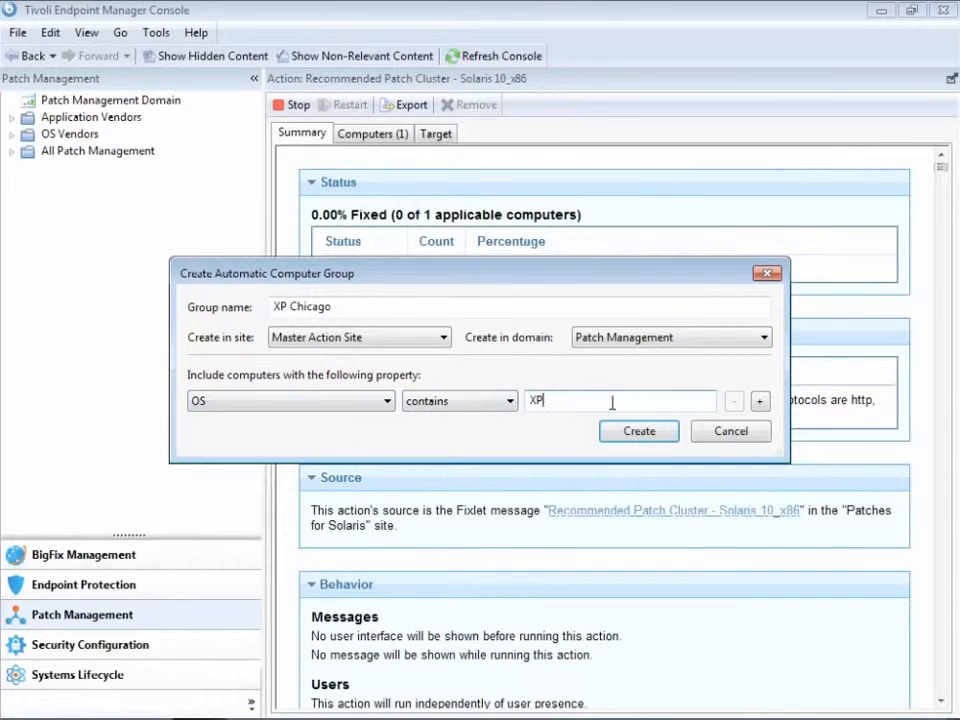
- Add a second group condition requiring that Location contains "Chicago"
left_click(759, 401)
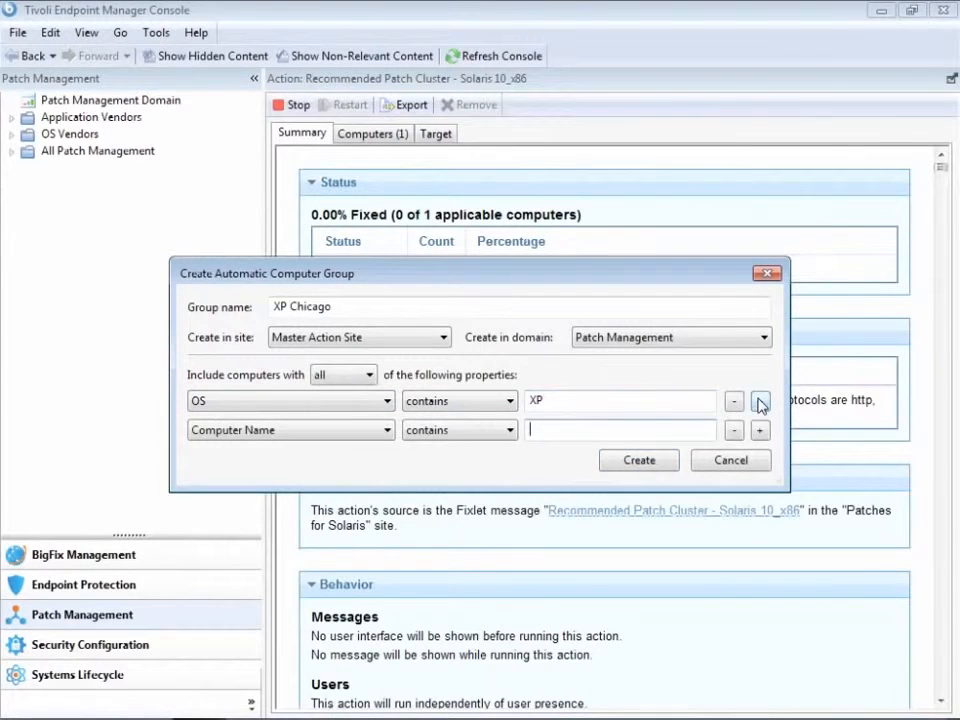
left_click(388, 431)
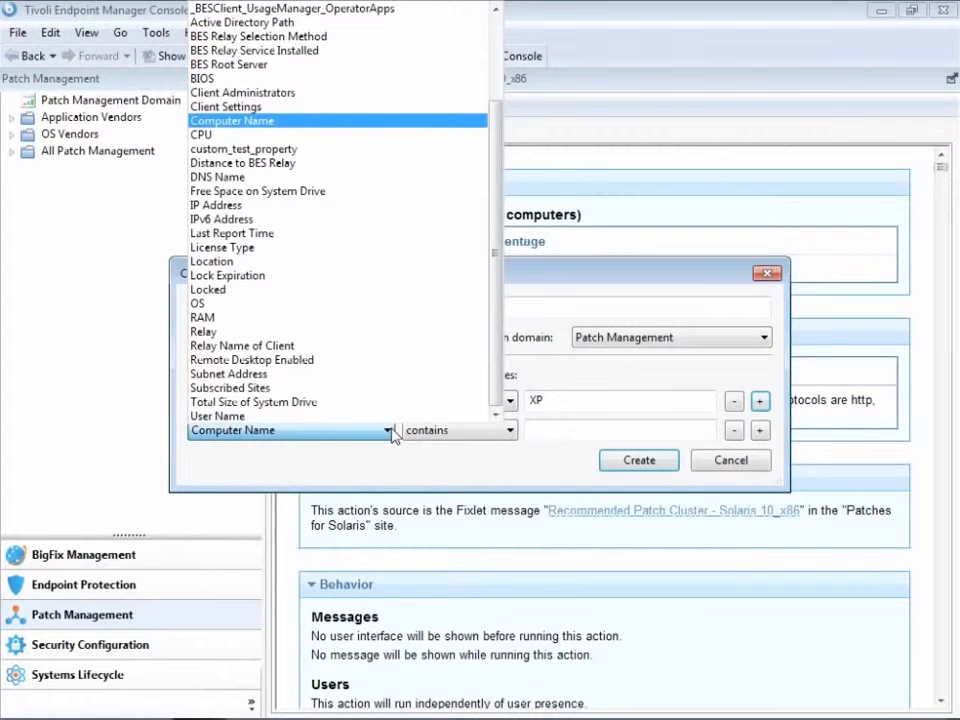
key("l")
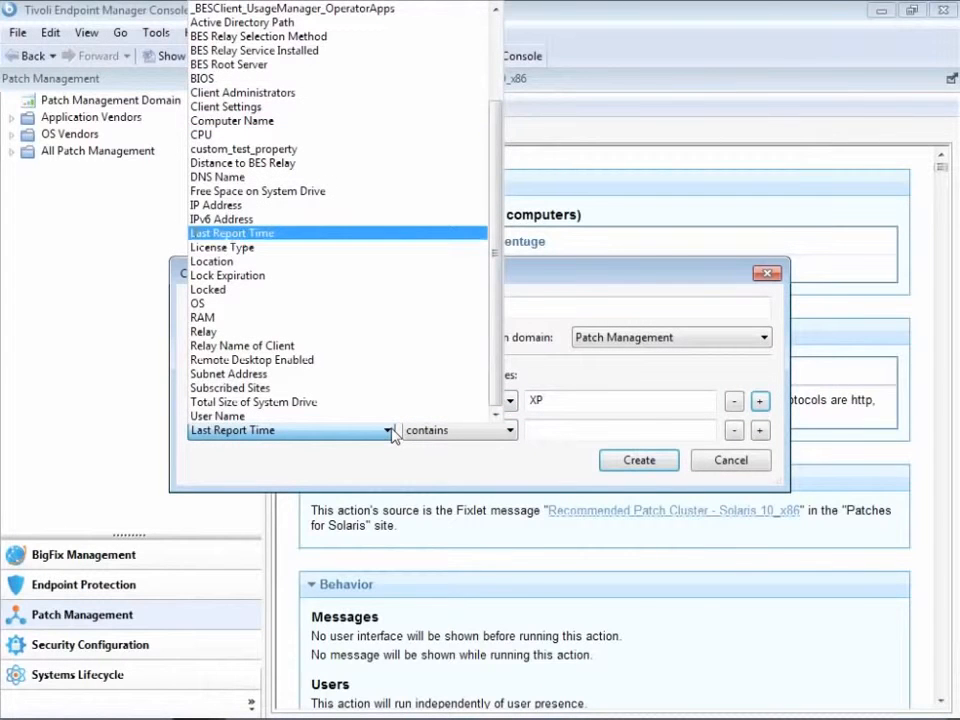
key("o")
left_click(391, 433)
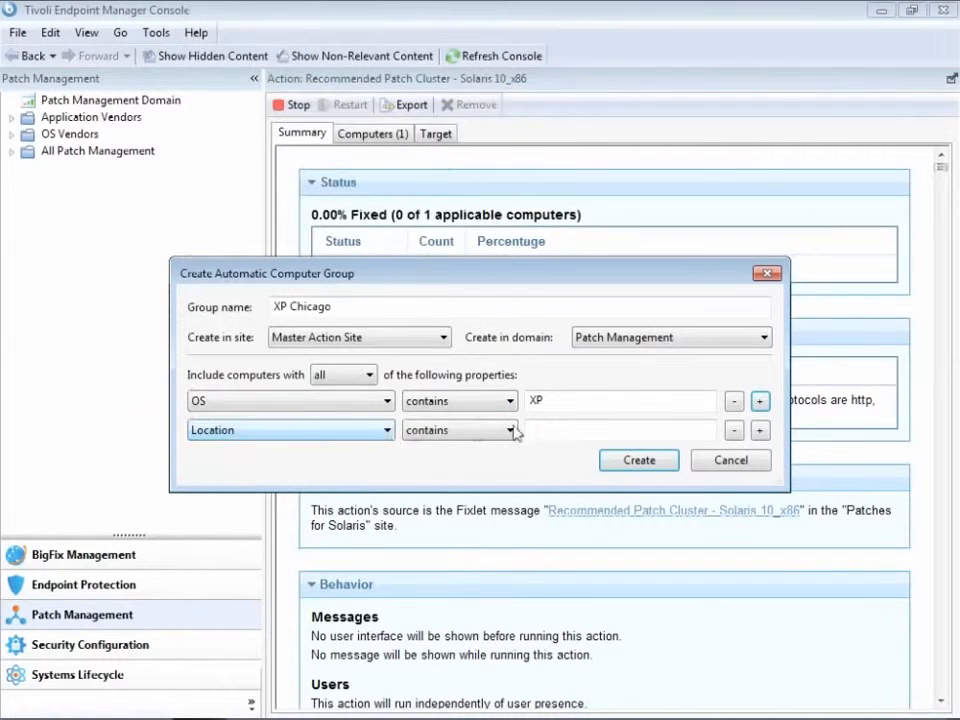
type("Chicago")
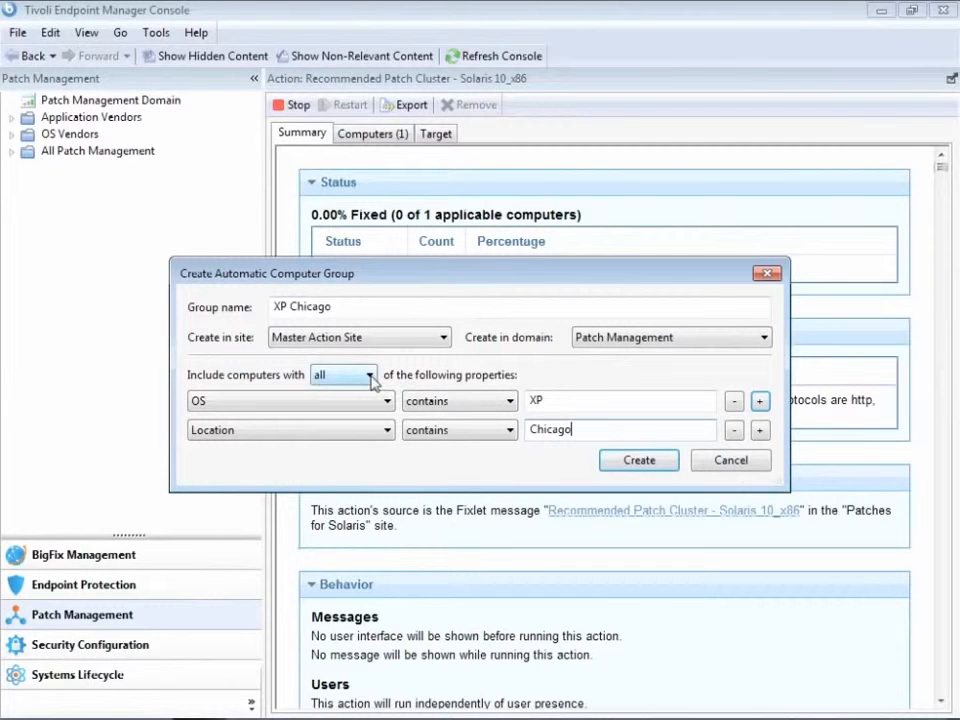
- Create the XP Chicago computer group, authorizing it with the private key password
left_click(632, 462)
type("*******")
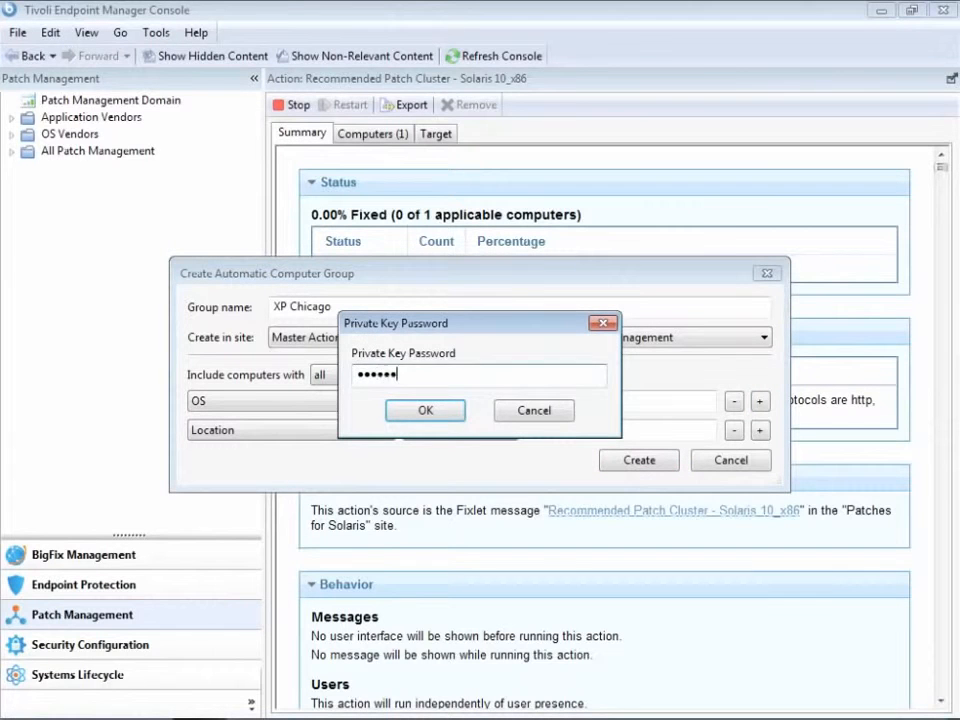
key("Return")
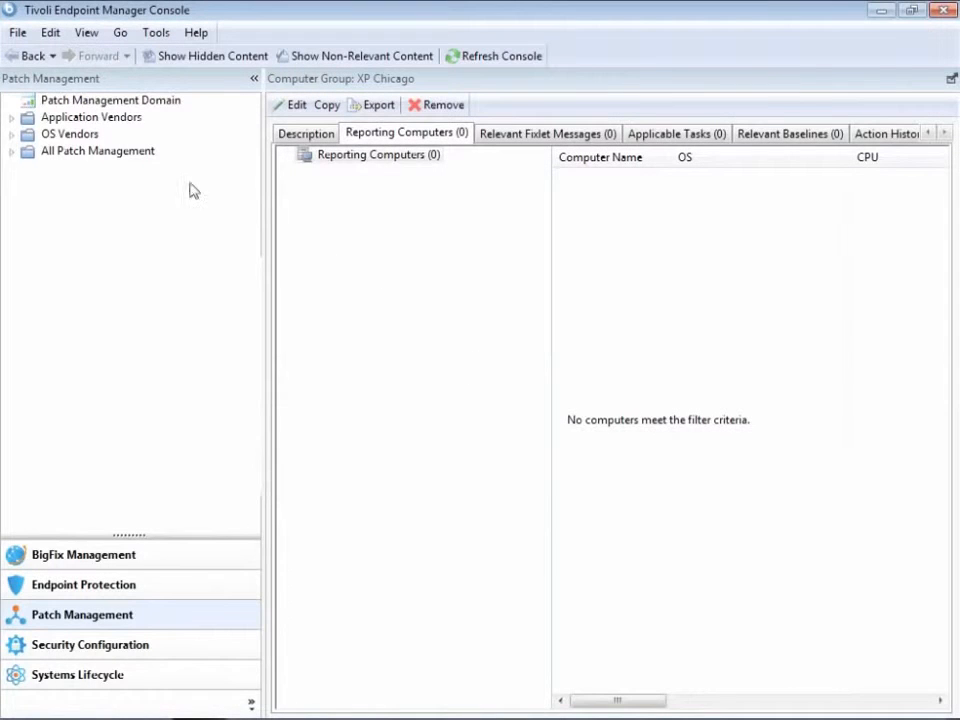
- Open the Microsoft Windows Security Bulletins under OS Vendors and filter the list by "MS08"
left_click(11, 134)
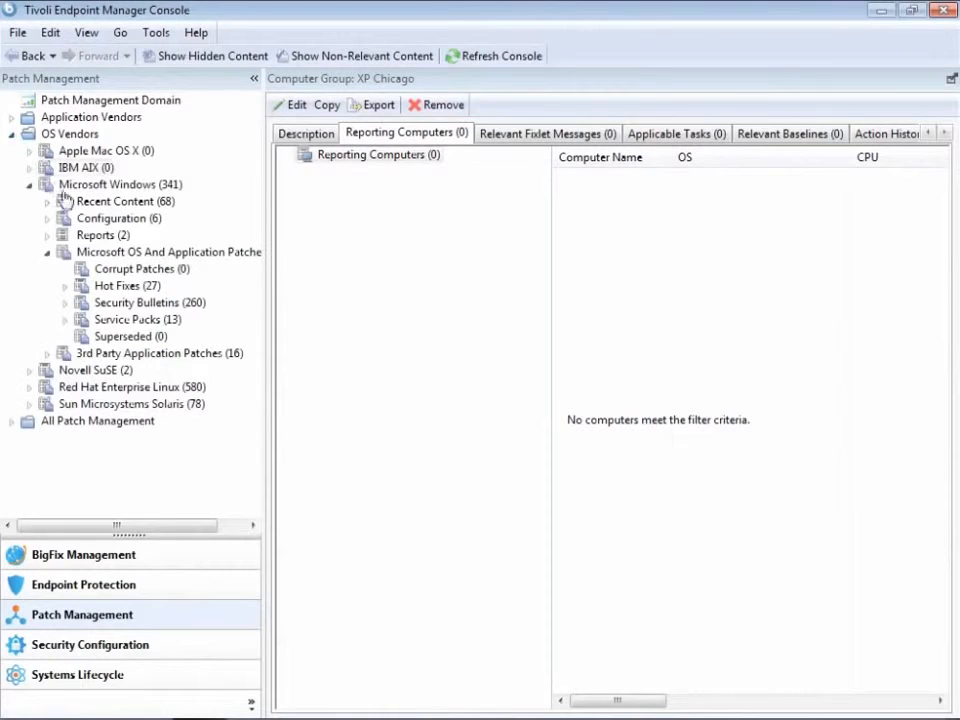
left_click(175, 305)
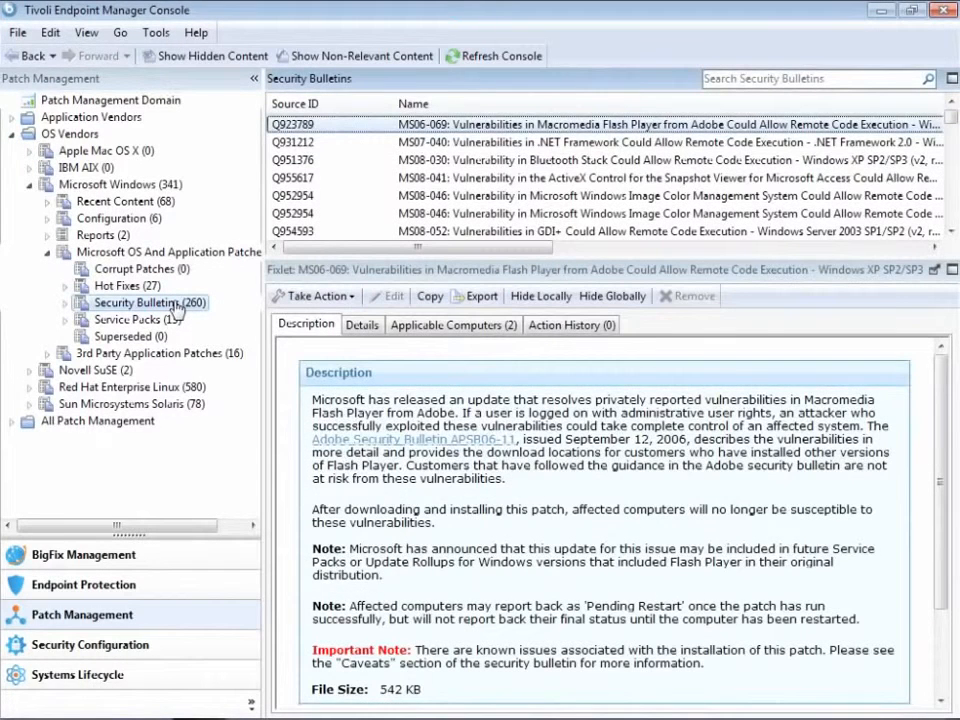
left_click(724, 78)
type("3")
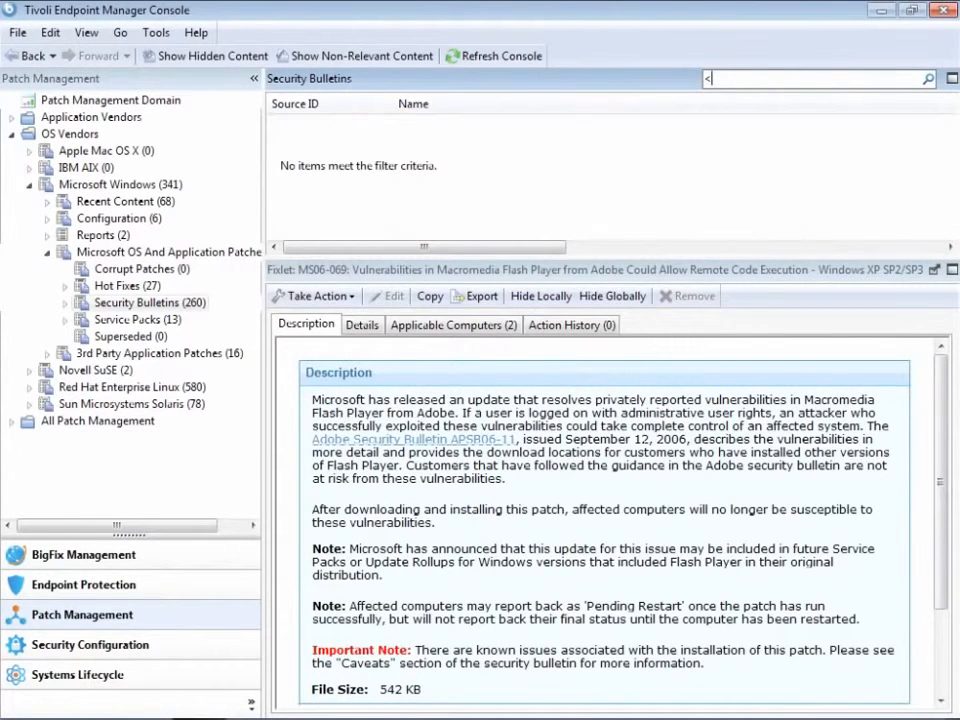
key("BackSpace")
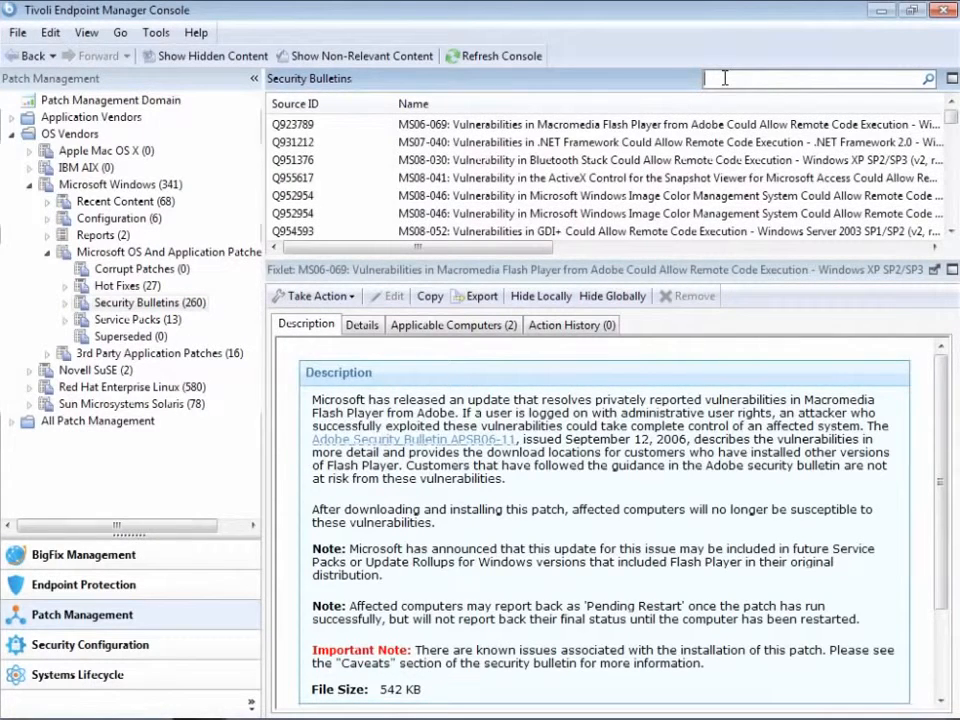
type("MS08")
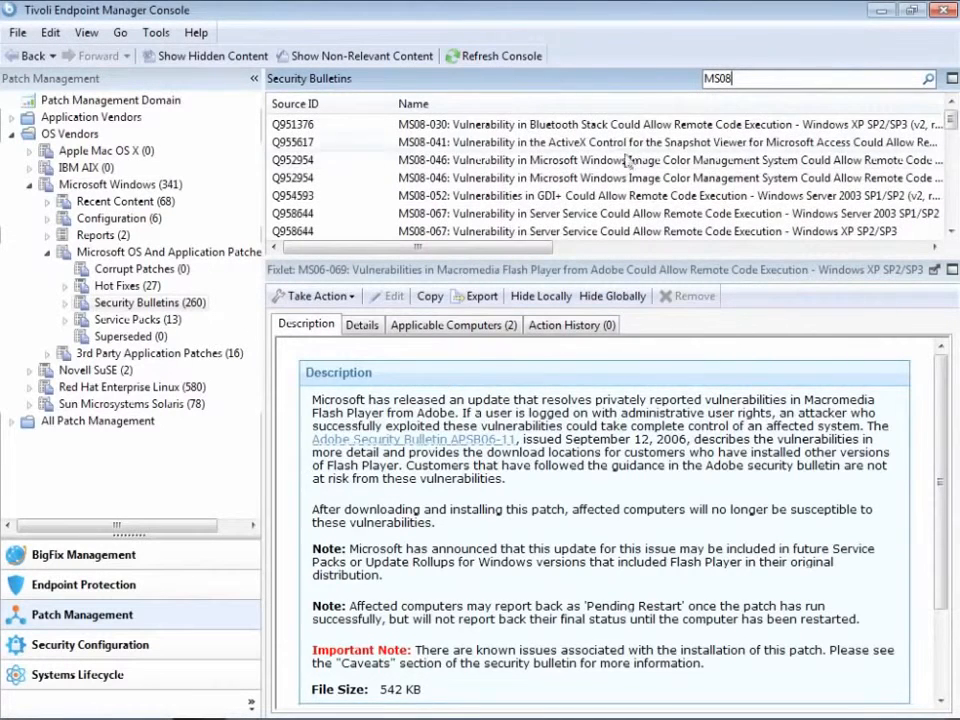
- Select all of the filtered MS08 bulletins and add them to a new baseline
left_click(621, 165)
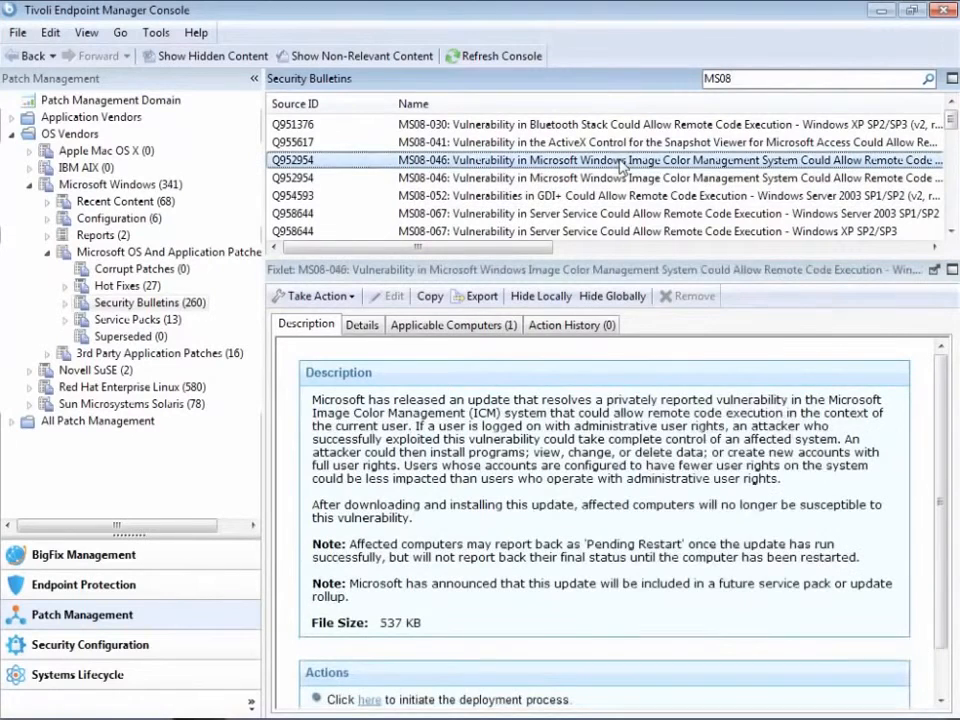
right_click(621, 165)
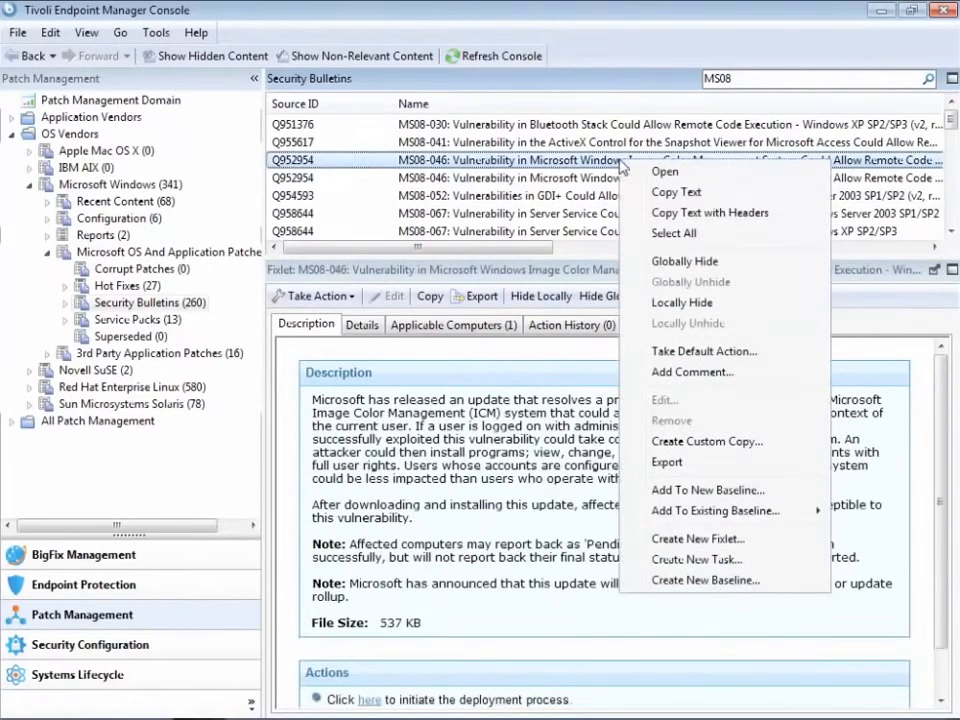
left_click(704, 234)
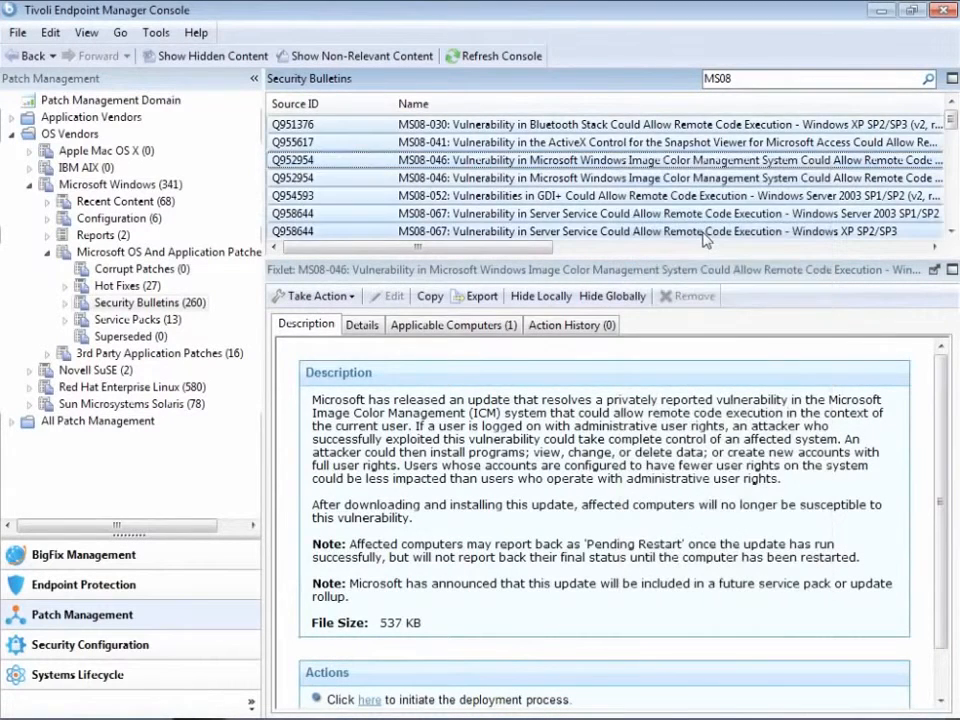
right_click(602, 202)
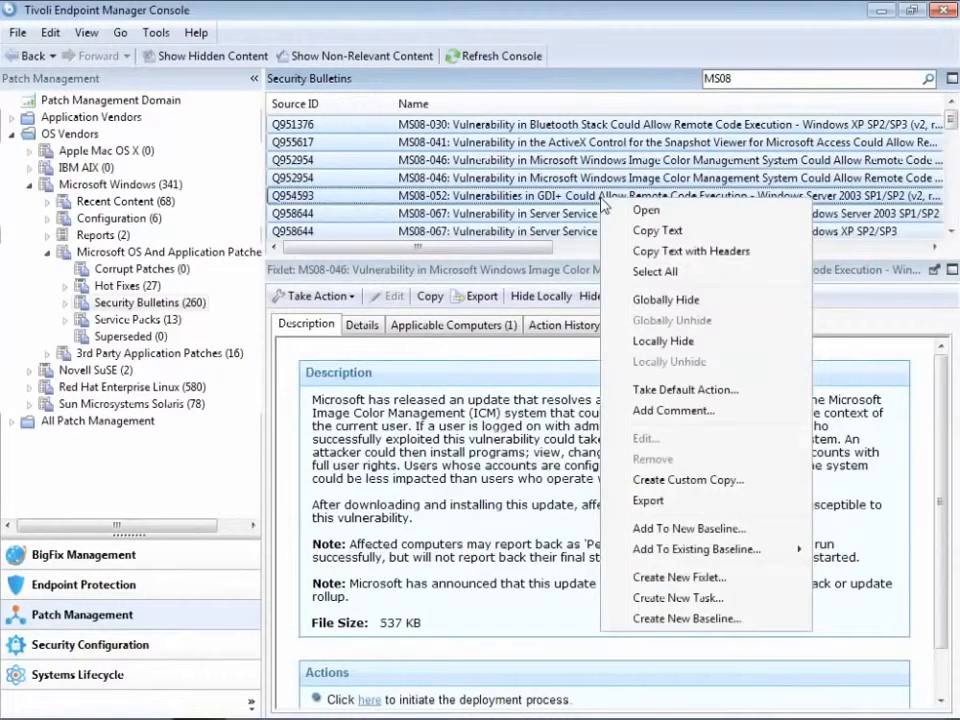
left_click(760, 530)
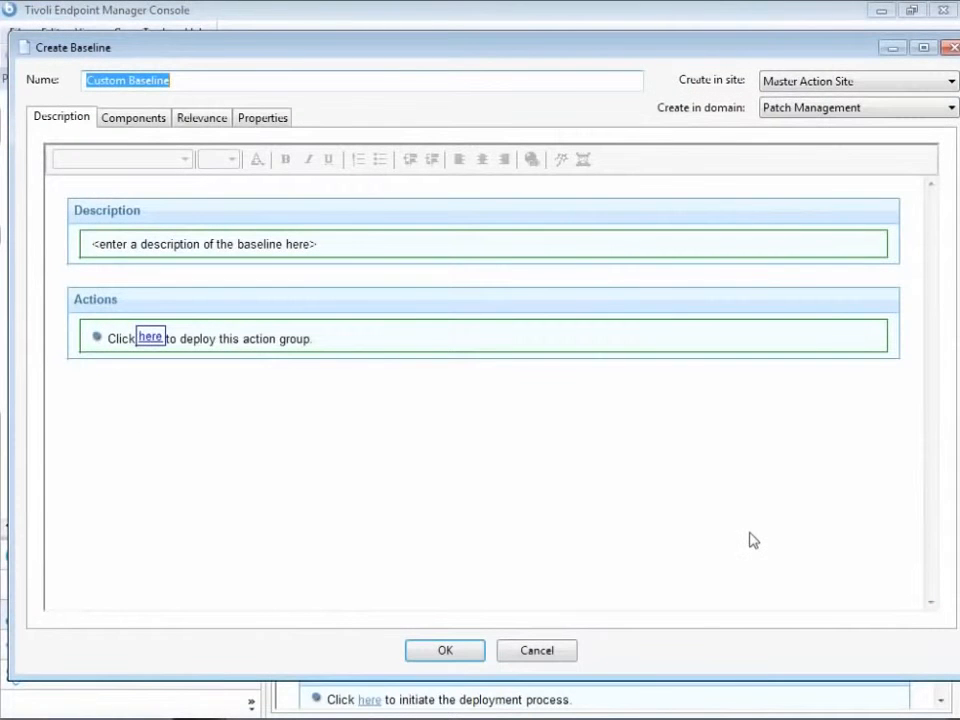
- Name the baseline "Microsoft 2008 Security" and replace its placeholder description with: MS08 "Patch Tuesday" patches
type("Microsoft 2008 Security")
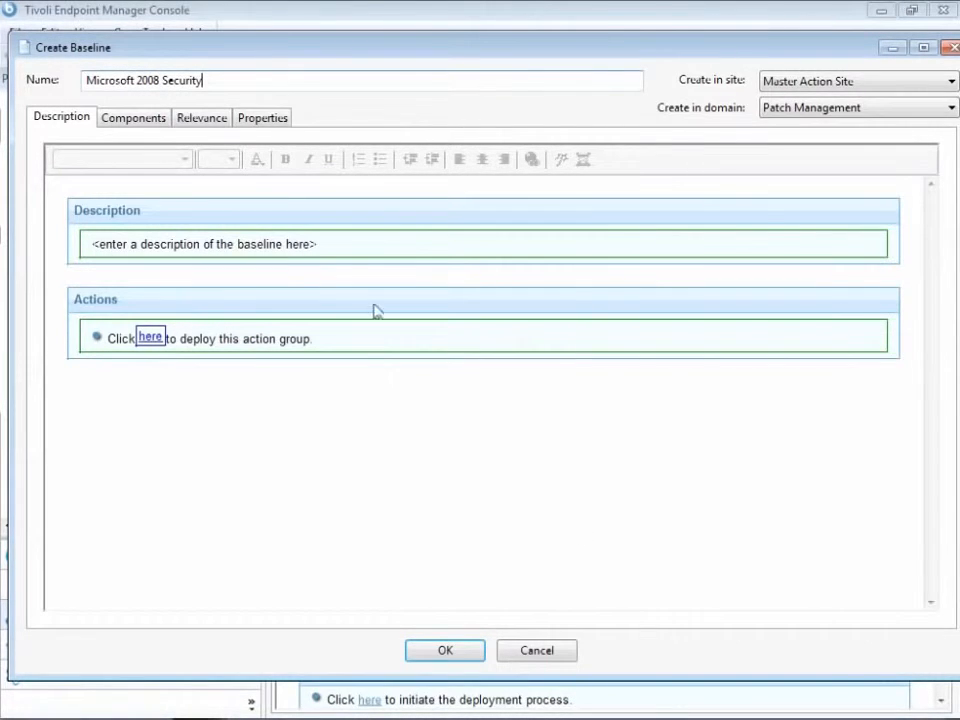
left_click(276, 244)
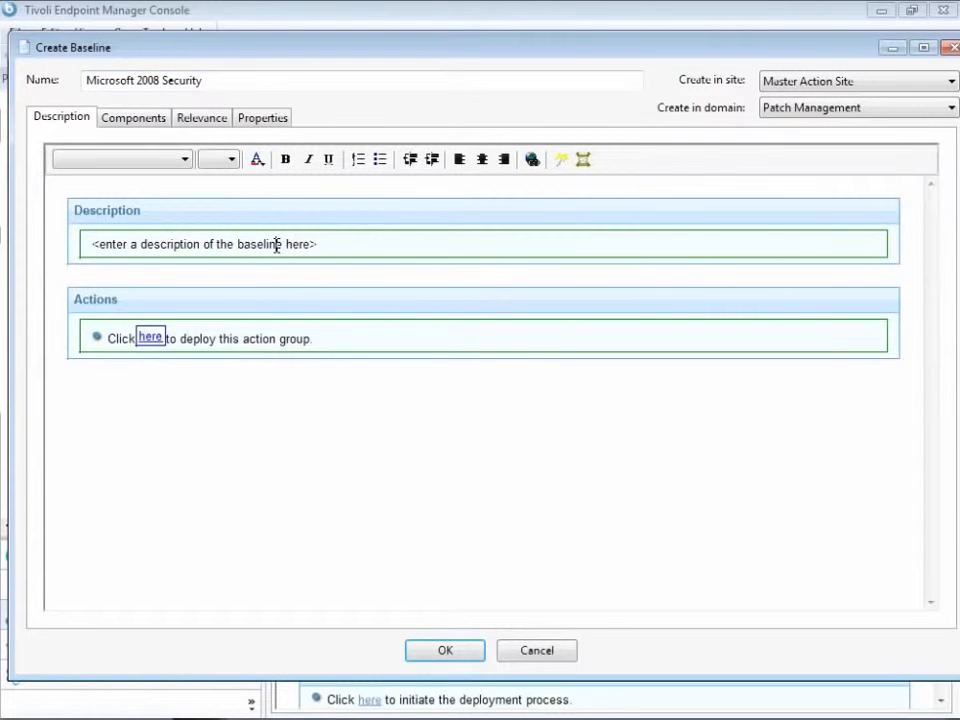
triple_click(276, 244)
type("MS")
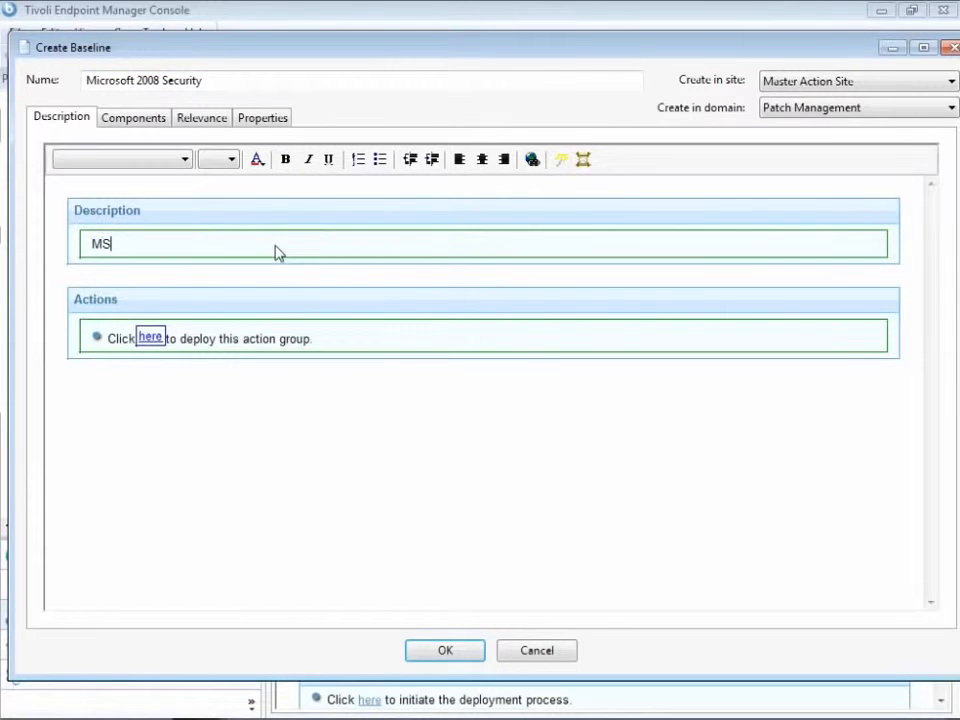
type("08")
type(" '")
type("Patch Tue")
type("sday\" ")
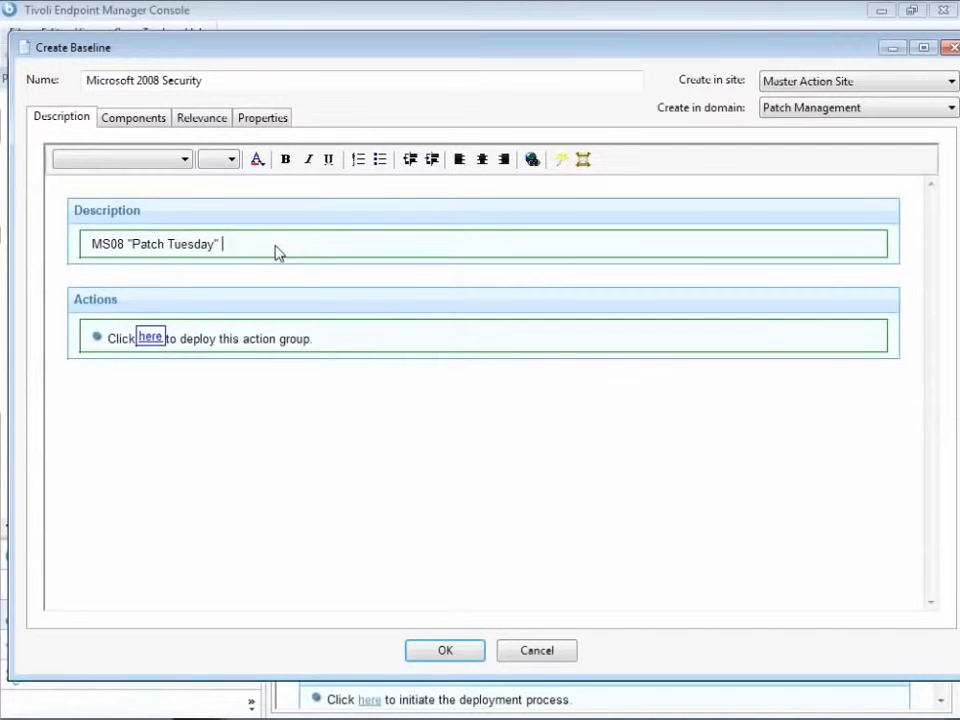
type("patches")
- Review the baseline's components, then create the baseline and authorize it with the private key password
left_click(156, 121)
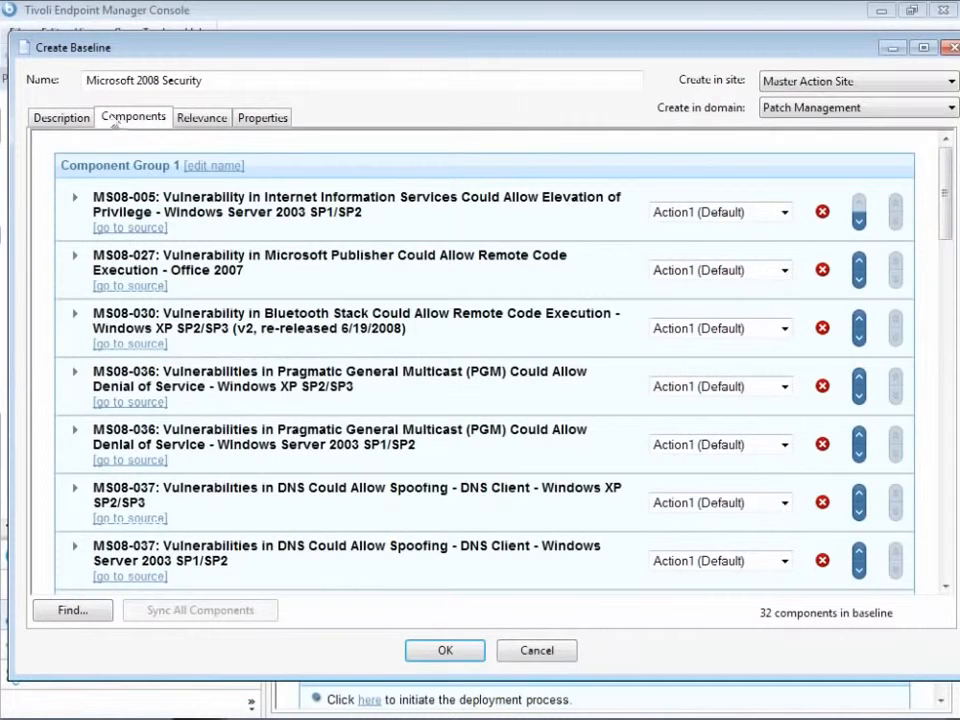
left_click(79, 119)
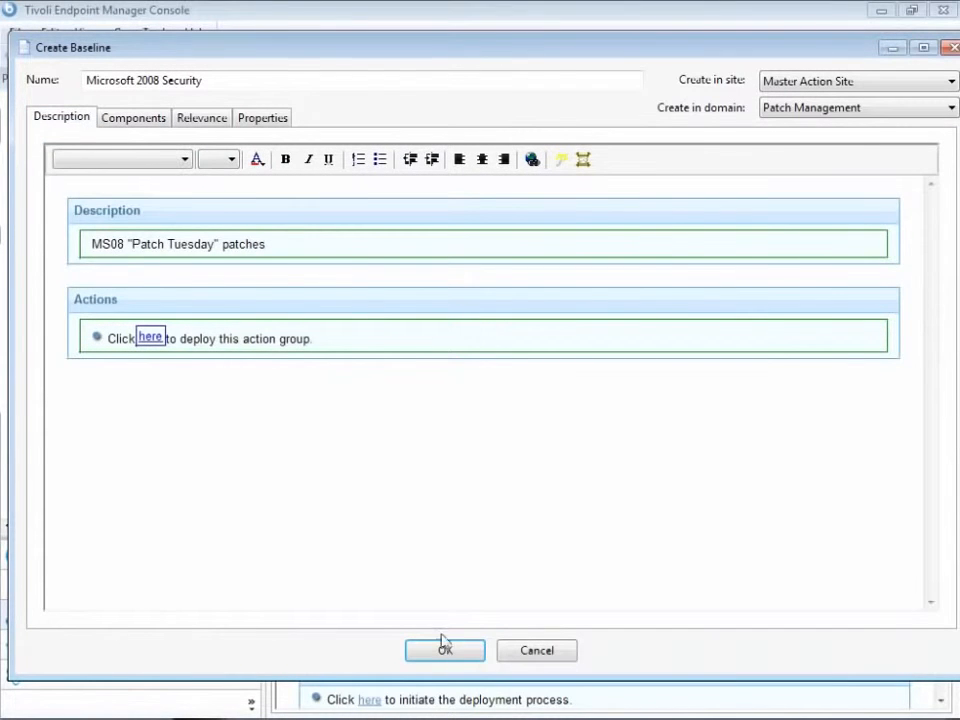
left_click(467, 657)
type("*******")
key("Return")
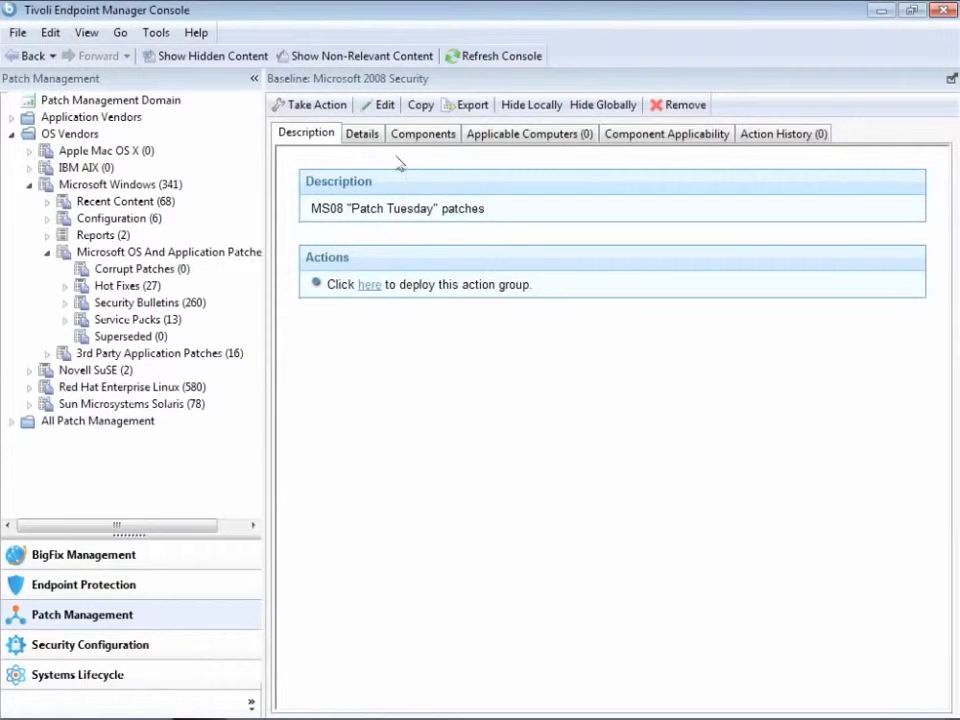
- Start an action for the Microsoft 2008 Security baseline, targeting all computers in the XP Chicago group by property value
left_click(341, 106)
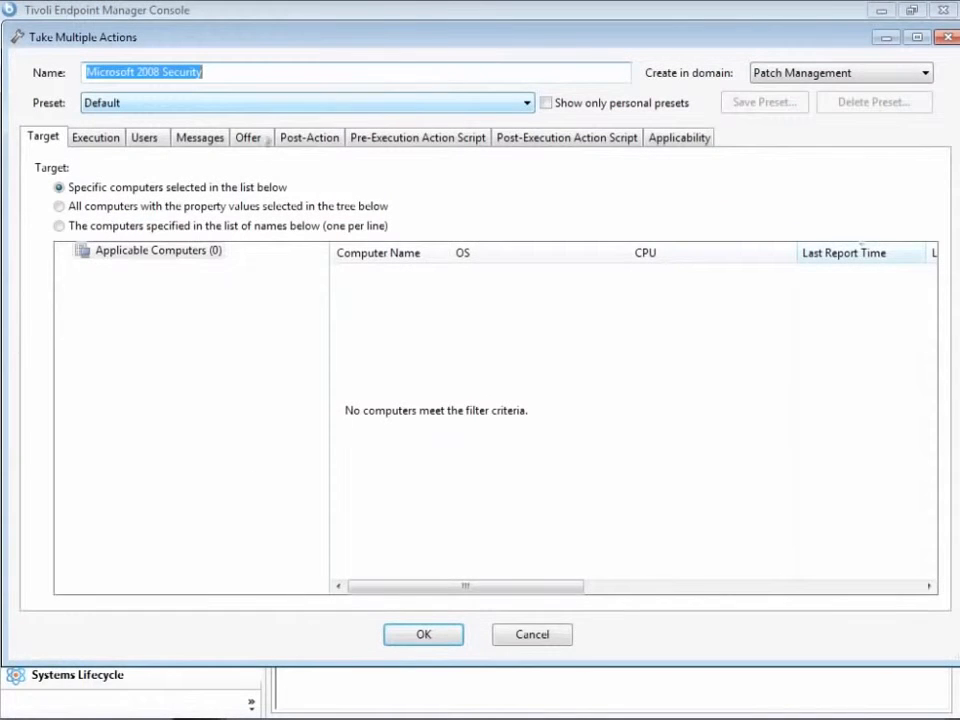
left_click(60, 207)
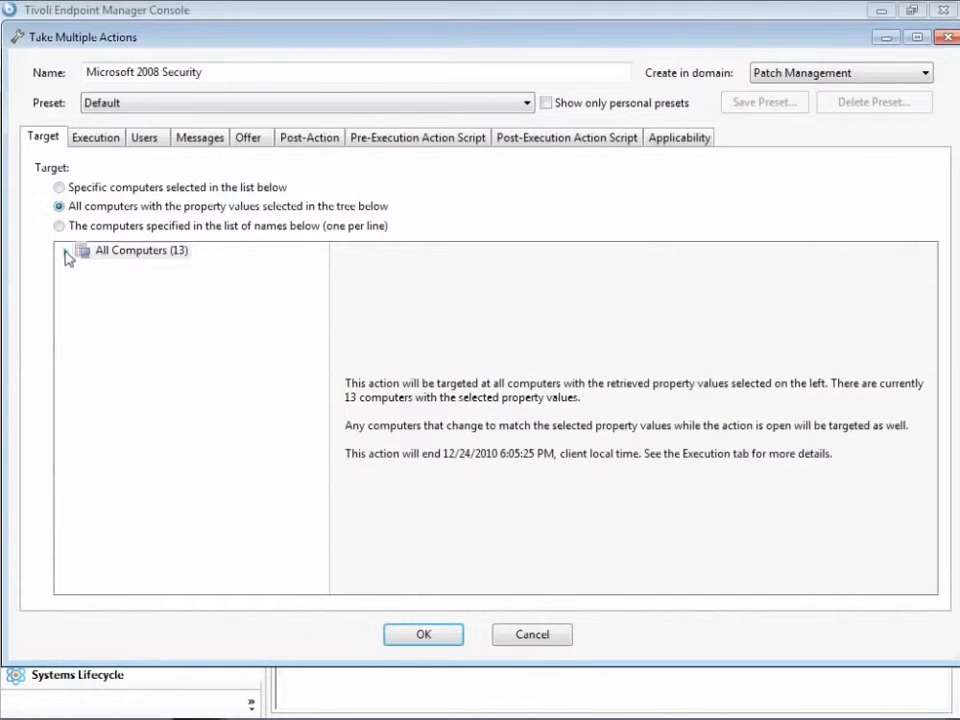
left_click(65, 252)
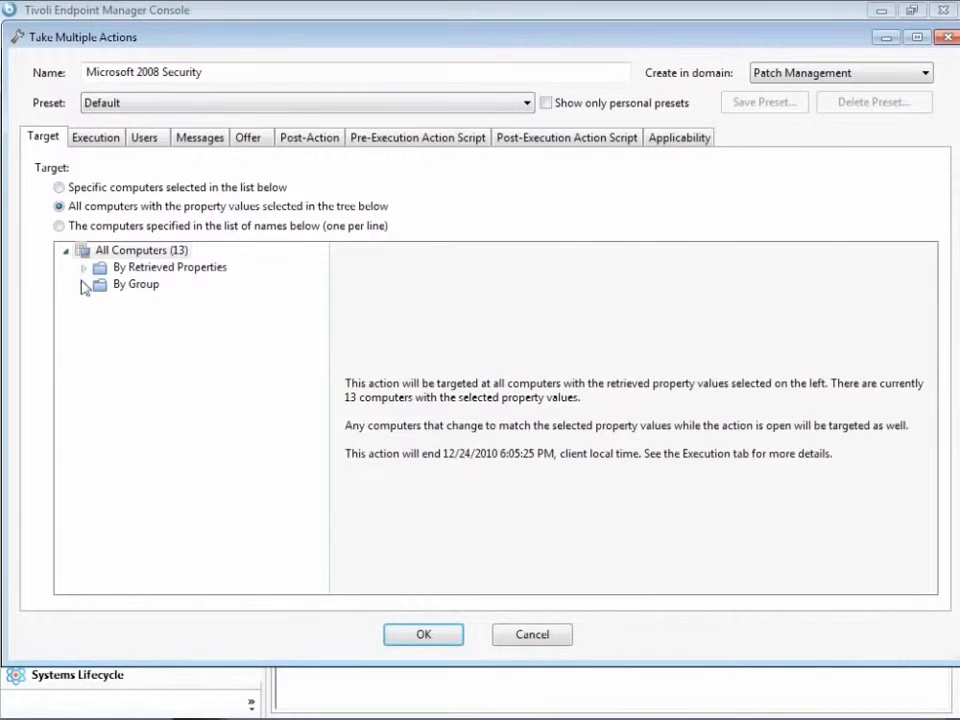
left_click(84, 285)
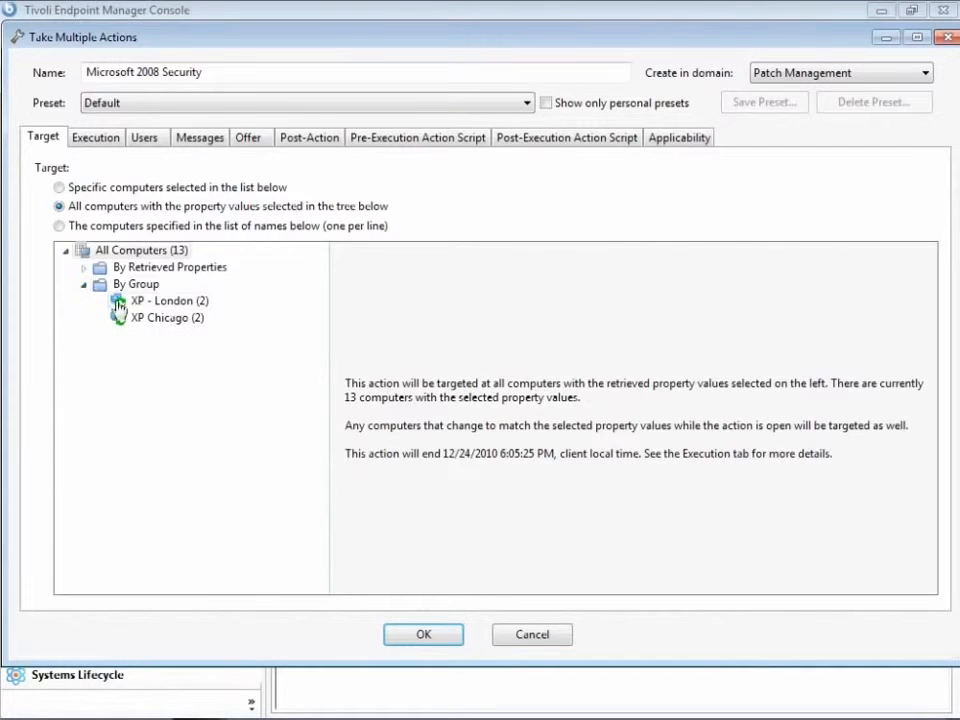
left_click(181, 322)
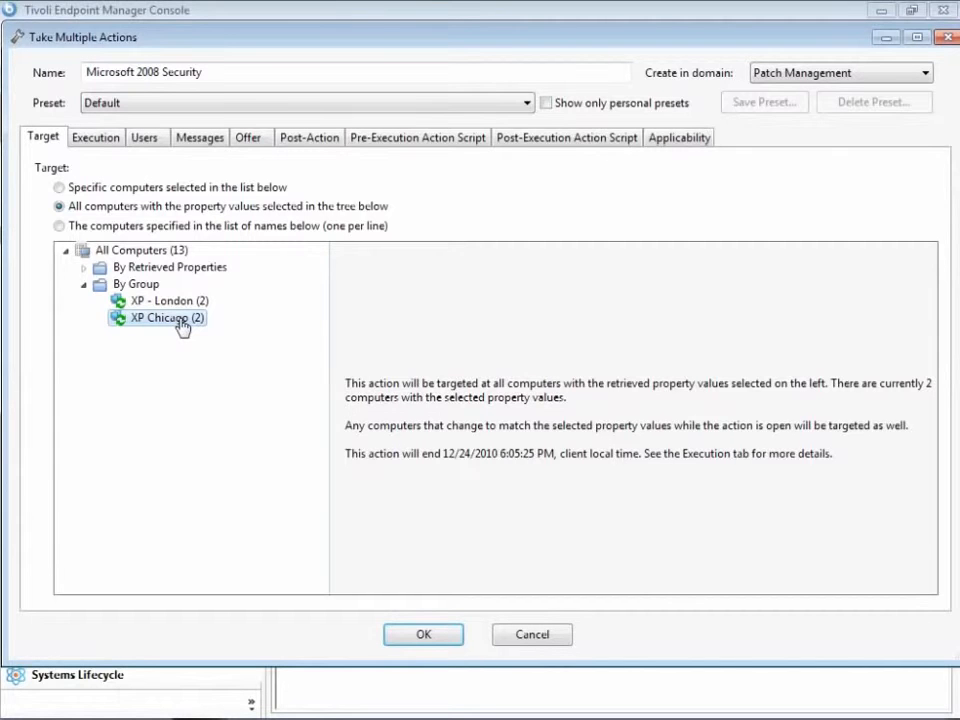
- Apply the Policy preset to the action's execution settings, then deploy the action and authorize it with the private key password
left_click(117, 148)
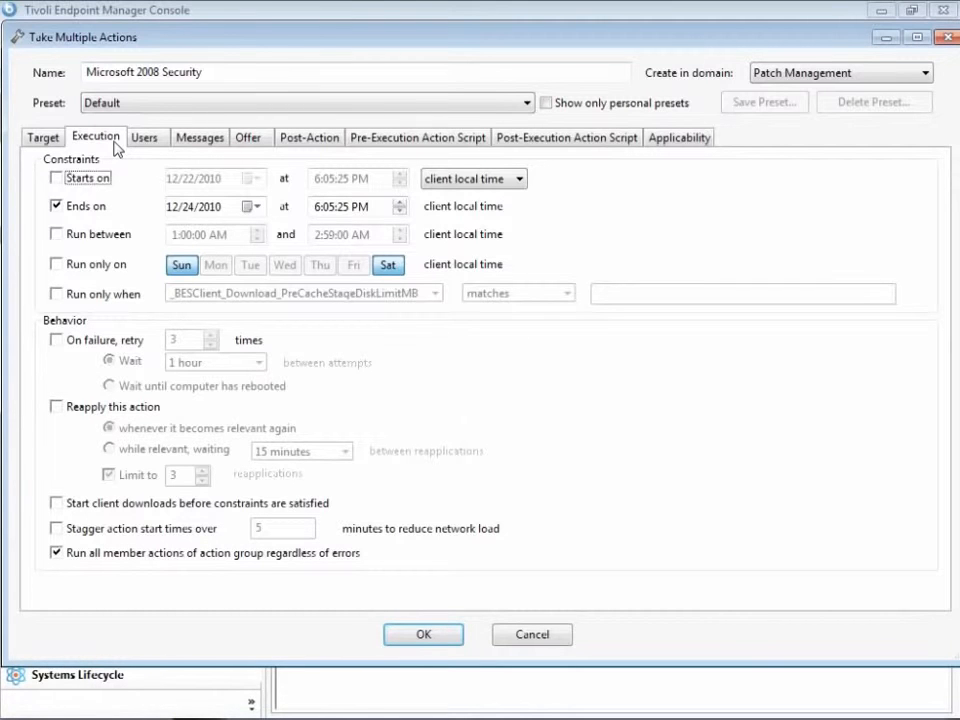
left_click(156, 111)
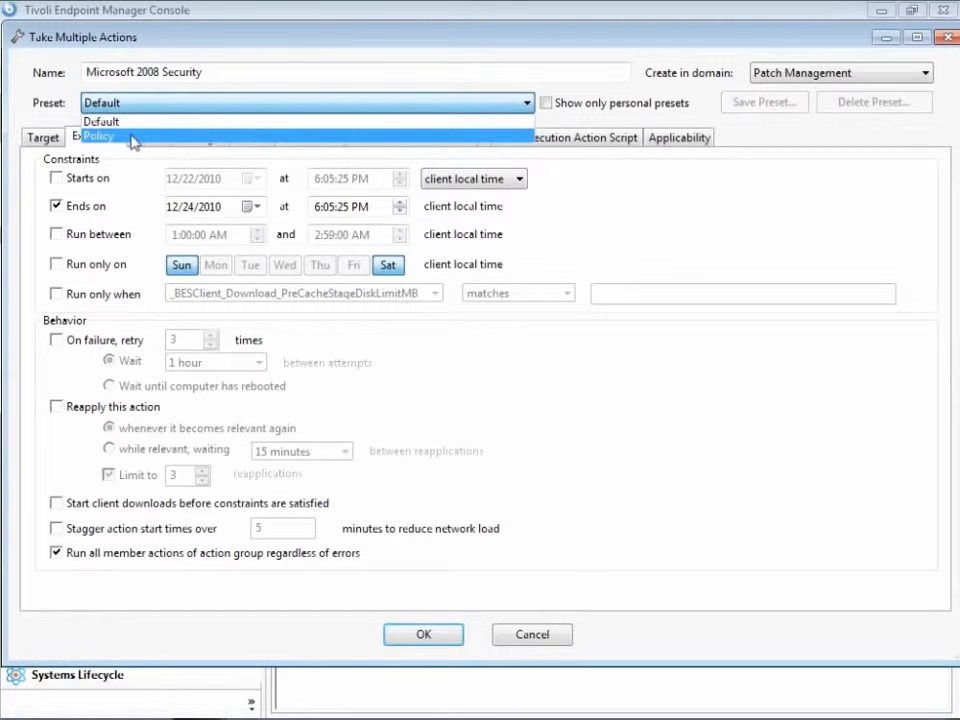
left_click(133, 138)
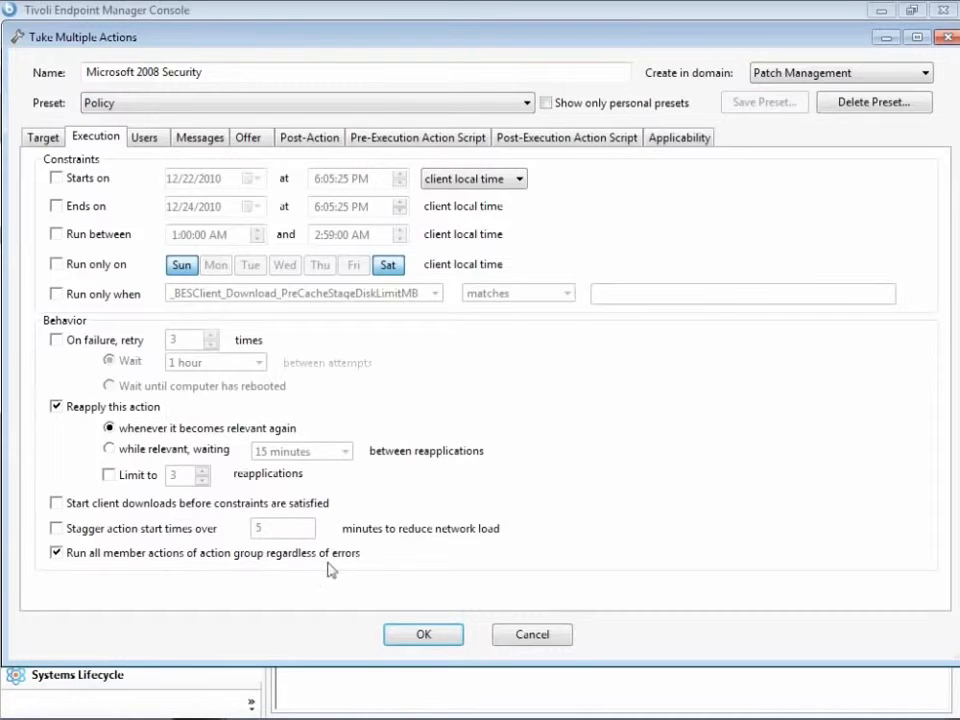
left_click(439, 636)
type("*******")
key("Return")
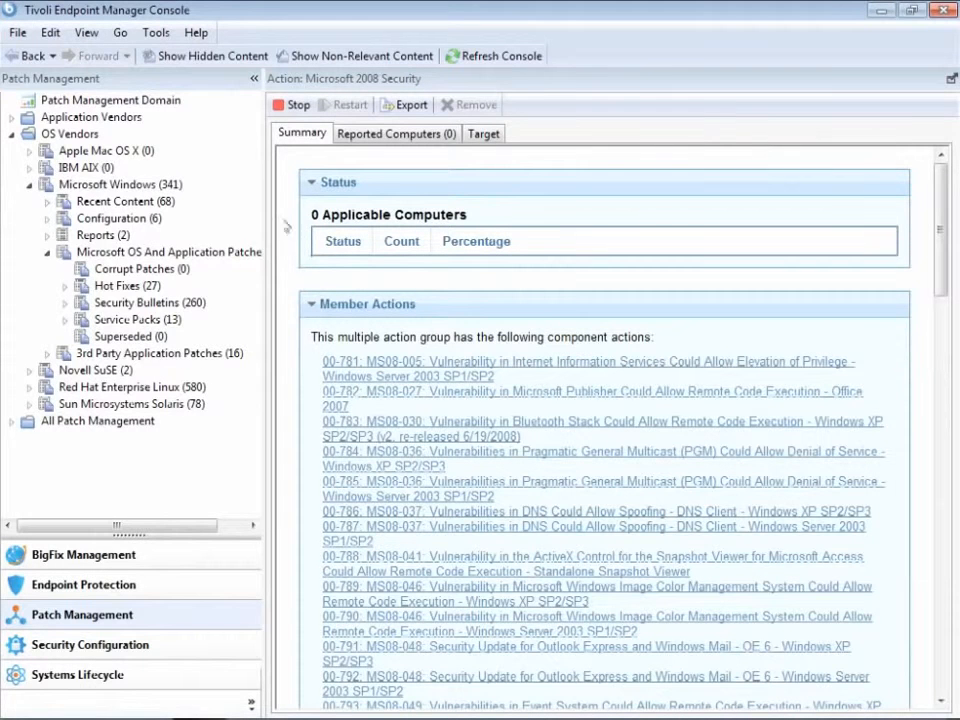
- Open the Patches for Windows Overview dashboard under All Patch Management and examine its patch counts and severity charts
left_click(12, 134)
left_click(12, 151)
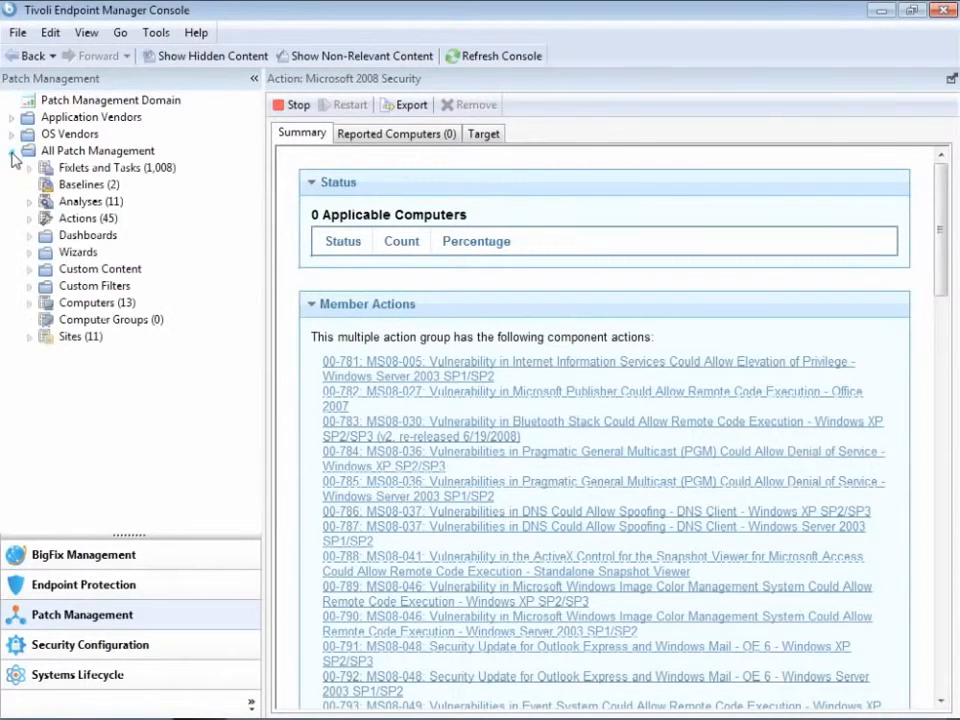
double_click(87, 237)
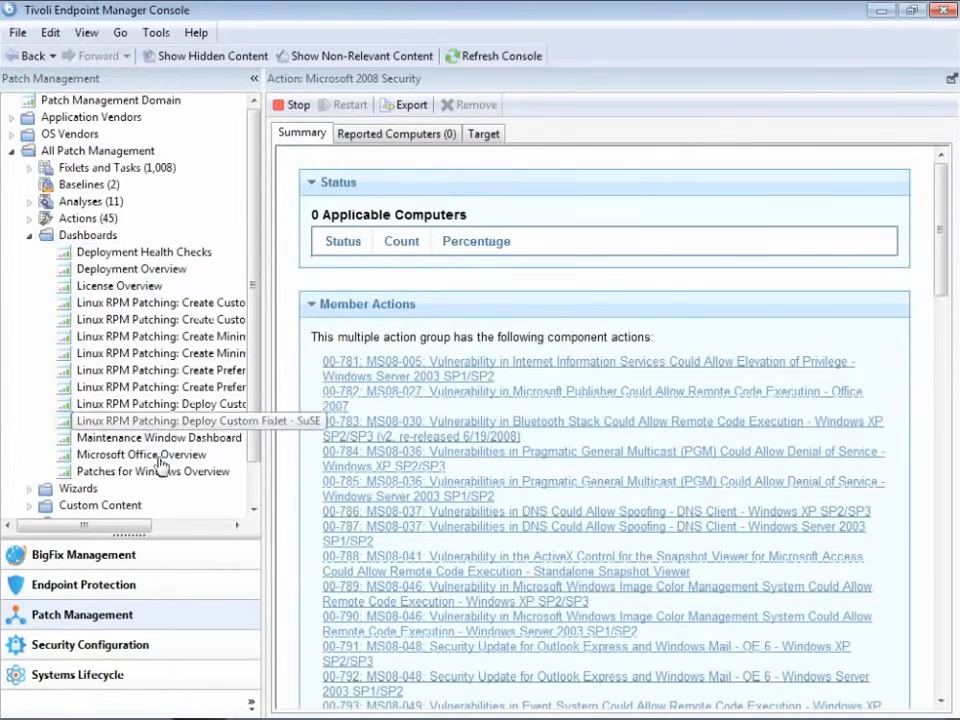
left_click(165, 474)
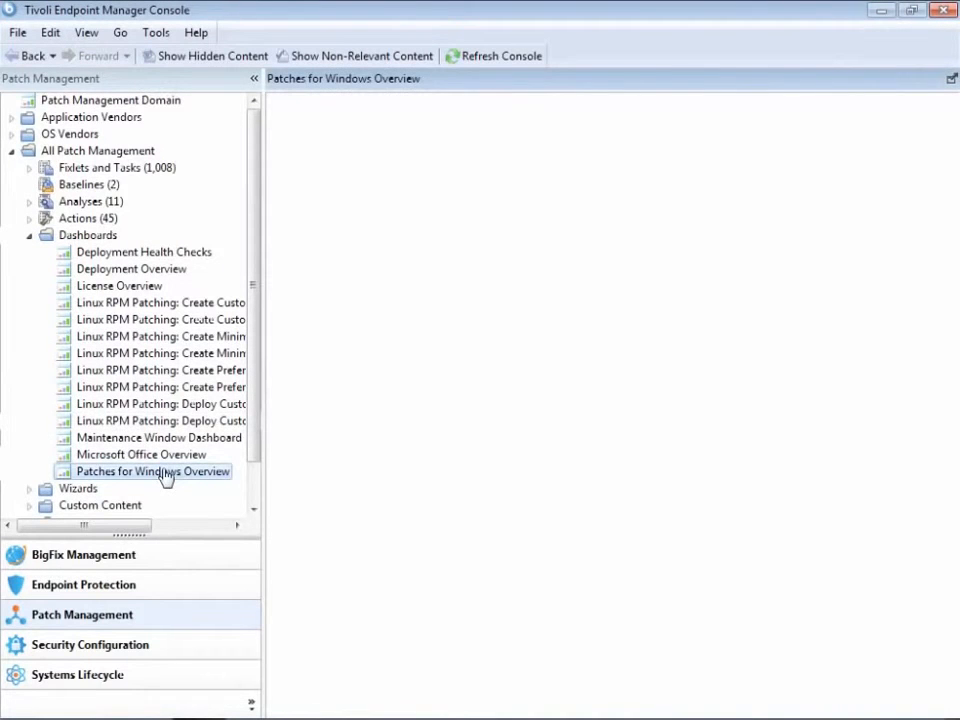
left_click(255, 79)
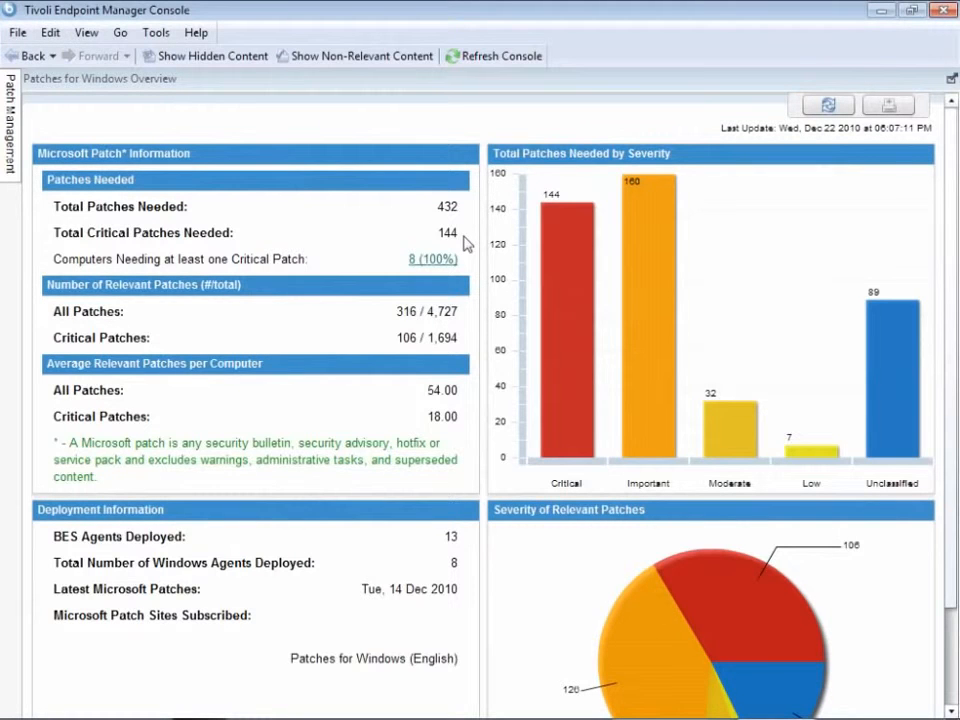
mouse_move(546, 375)
left_click_drag(955, 520, 951, 625)
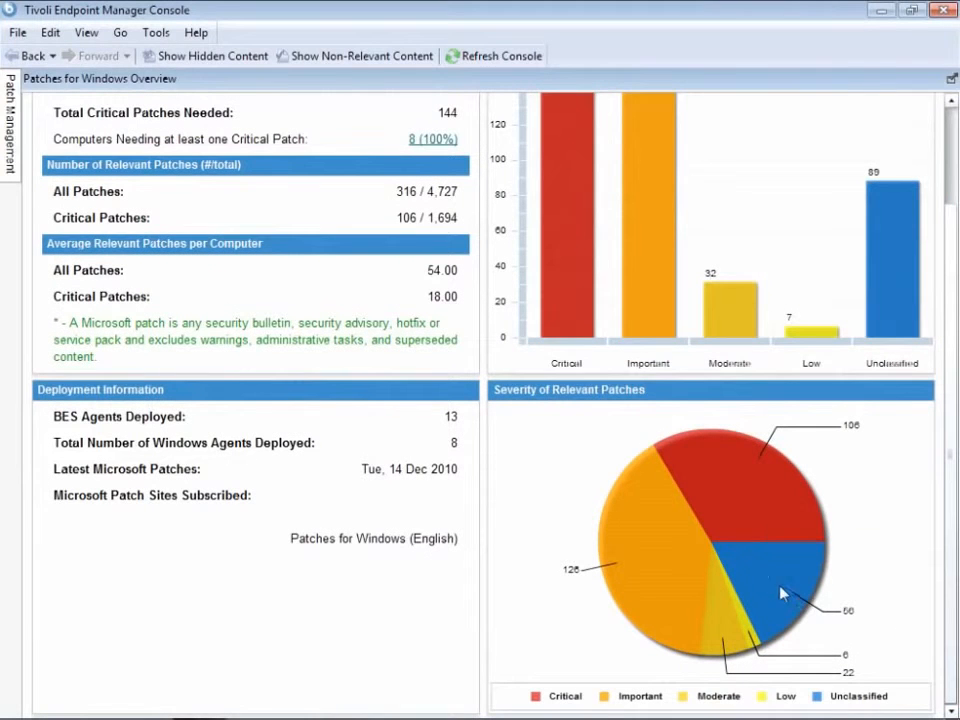
mouse_move(781, 592)
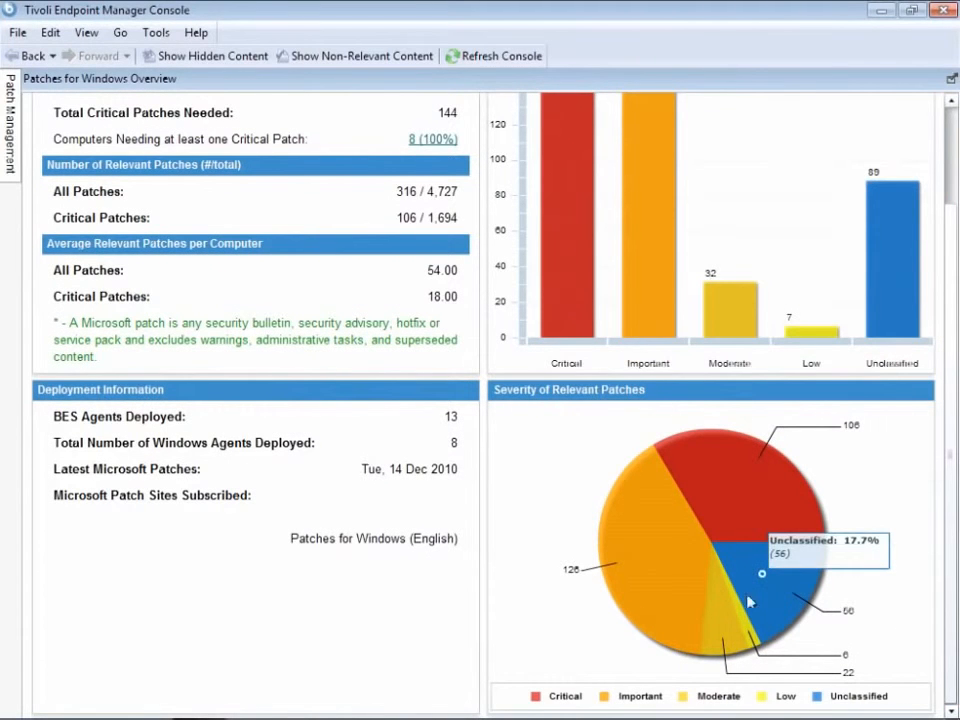
mouse_move(724, 620)
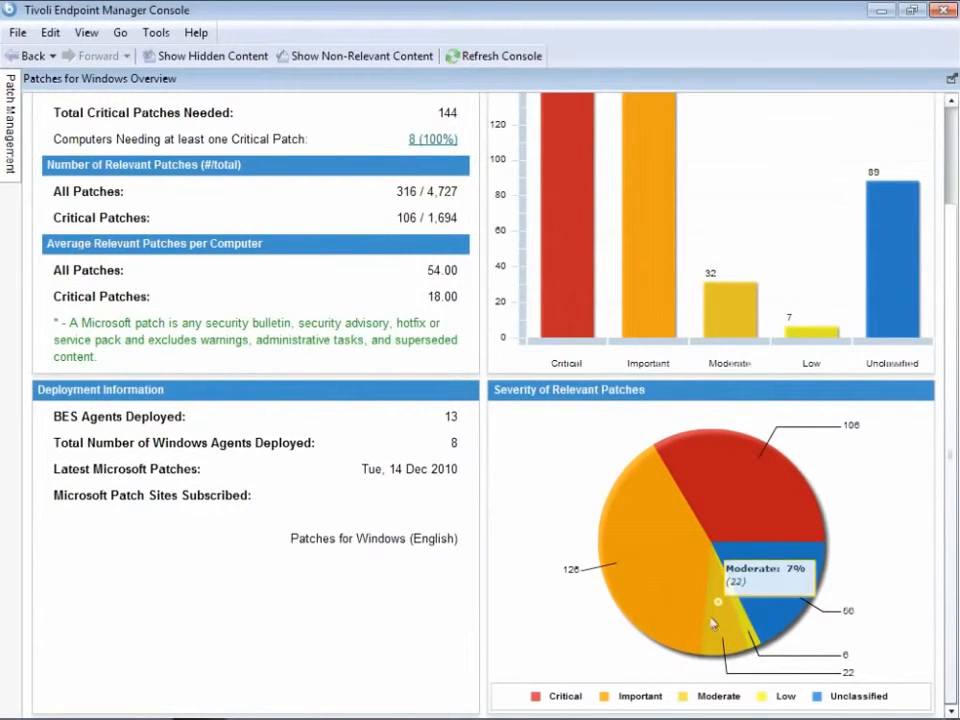
mouse_move(672, 607)
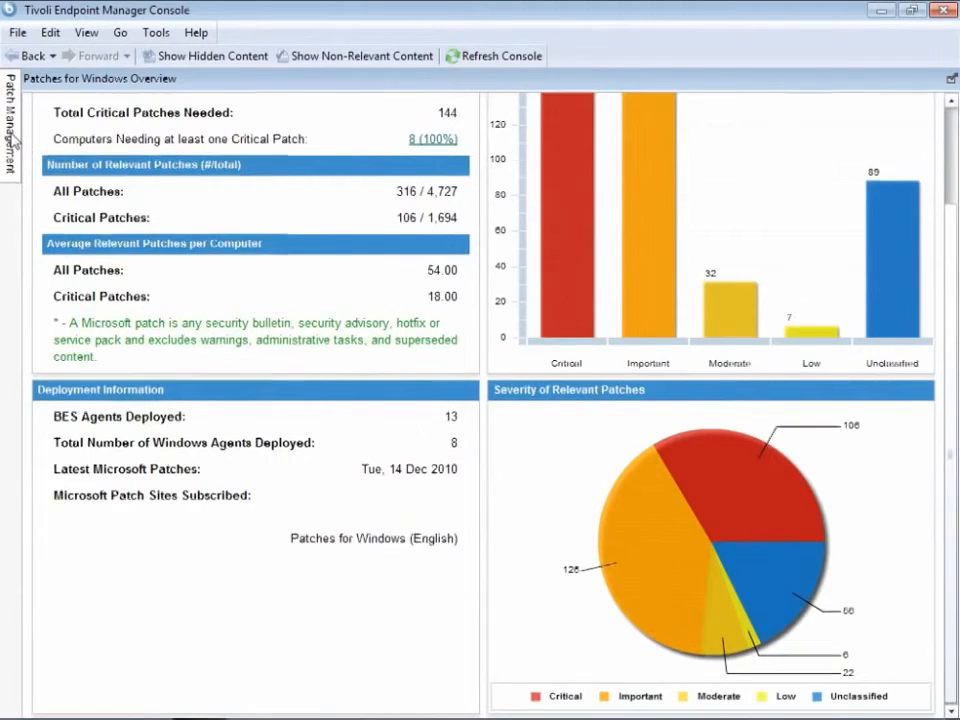
- Open the RPM Deployment Wizard under Red Hat Enterprise Linux and choose File as the source of the fix package
left_click(10, 106)
left_click(29, 236)
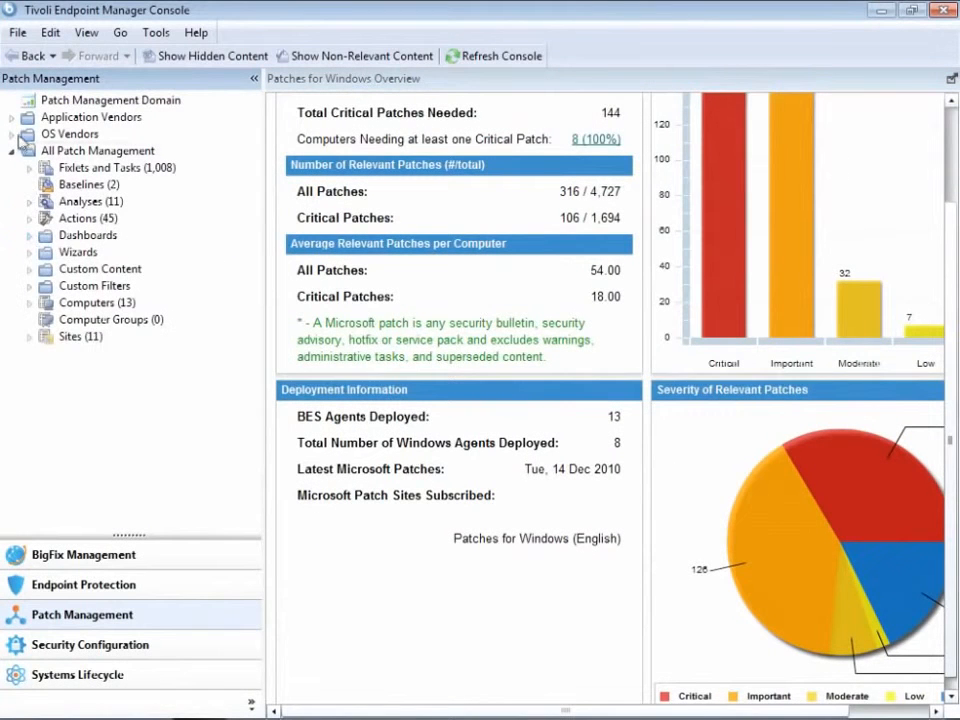
left_click(12, 134)
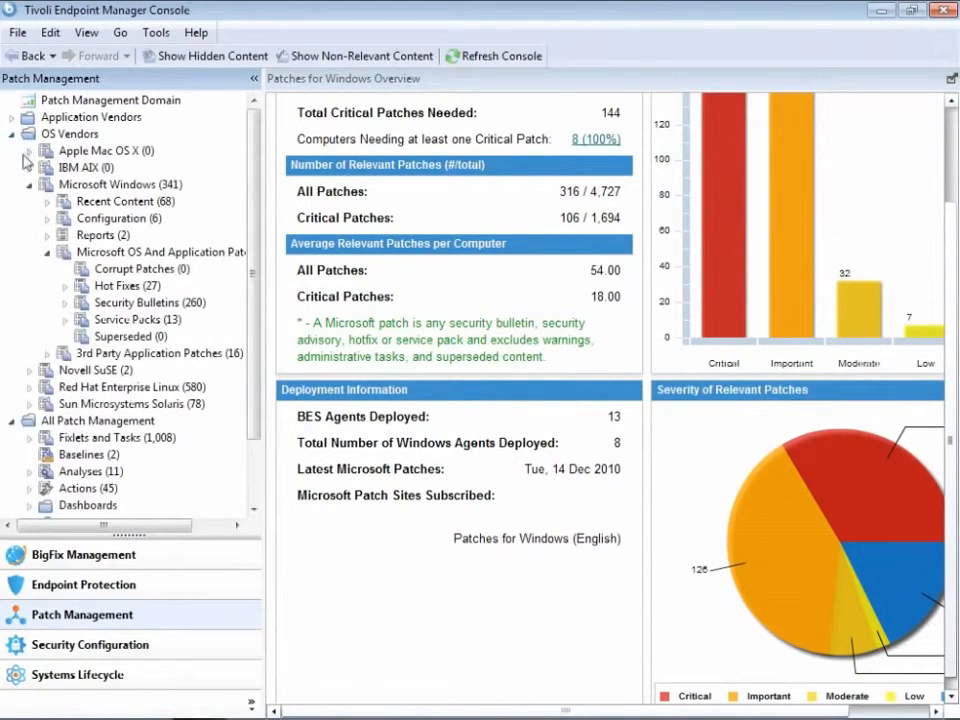
left_click(30, 185)
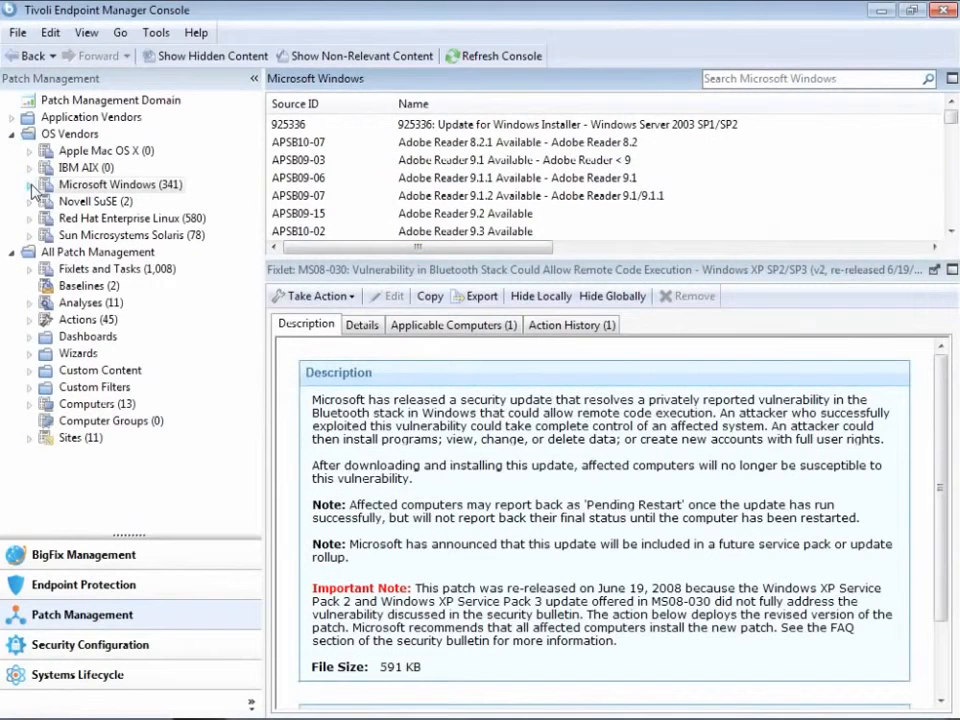
left_click(28, 219)
left_click(102, 254)
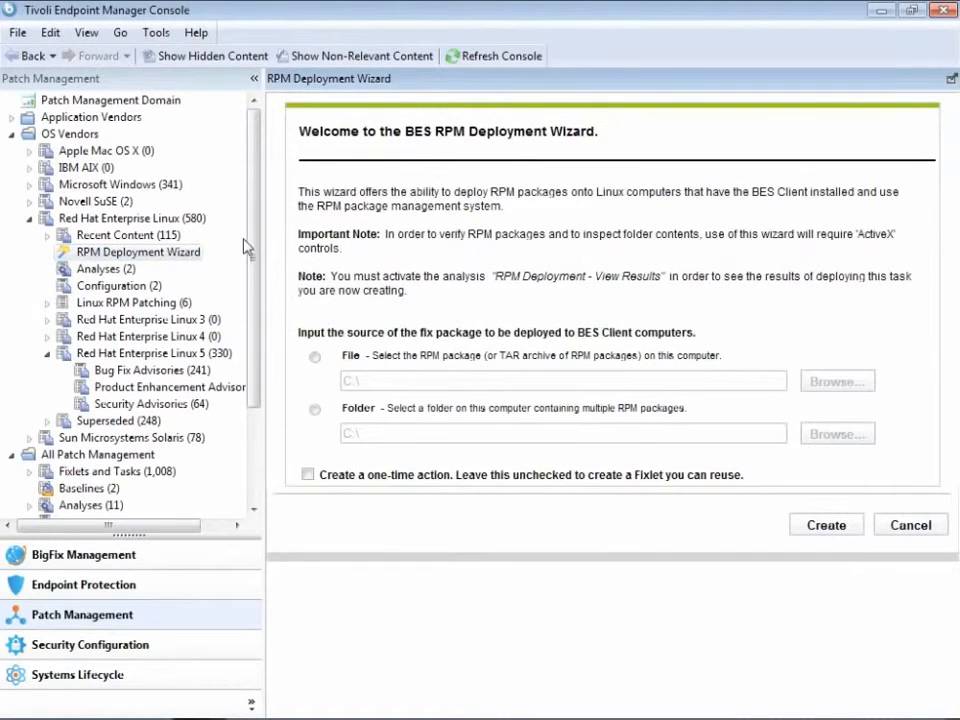
left_click(315, 357)
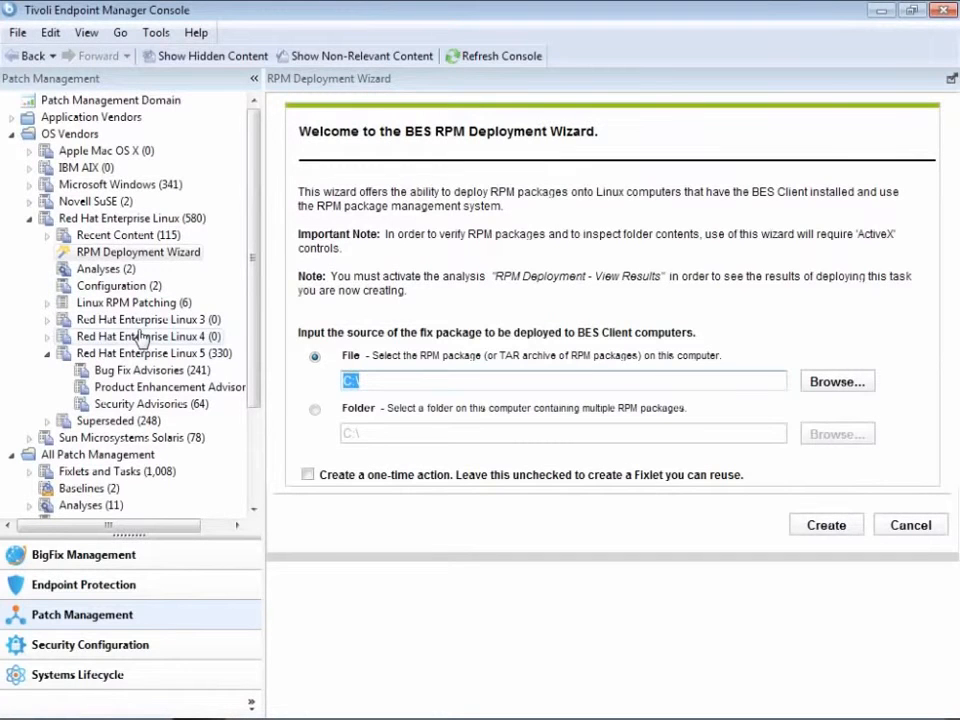
- Open the Red Hat Create Minimum Package List dashboard under Linux RPM Patching and filter the computers by version RHEL5
left_click(47, 302)
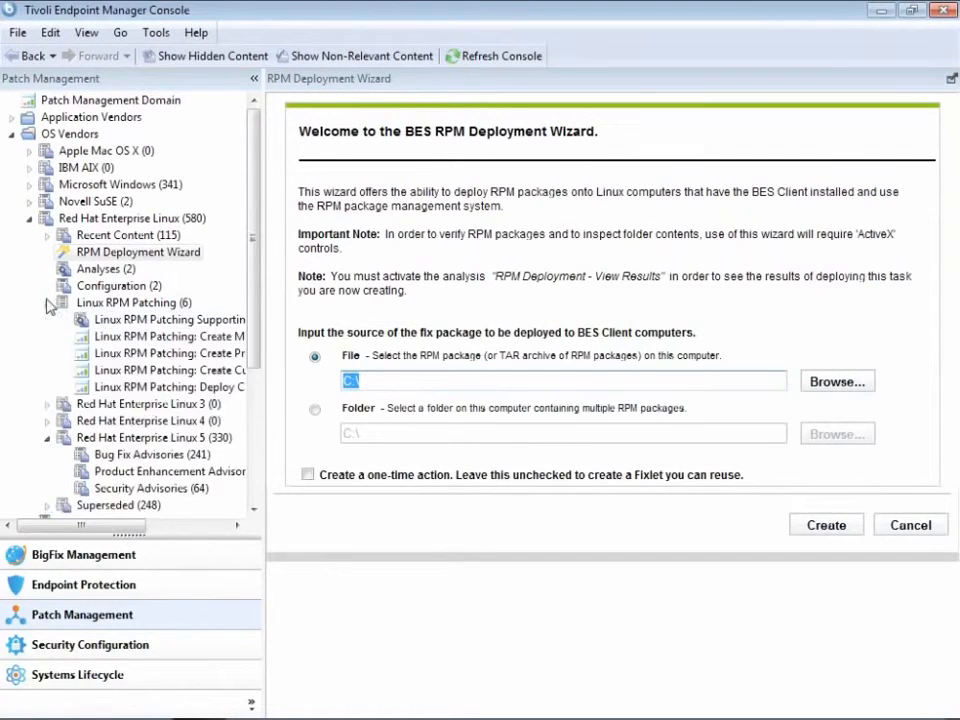
left_click(147, 341)
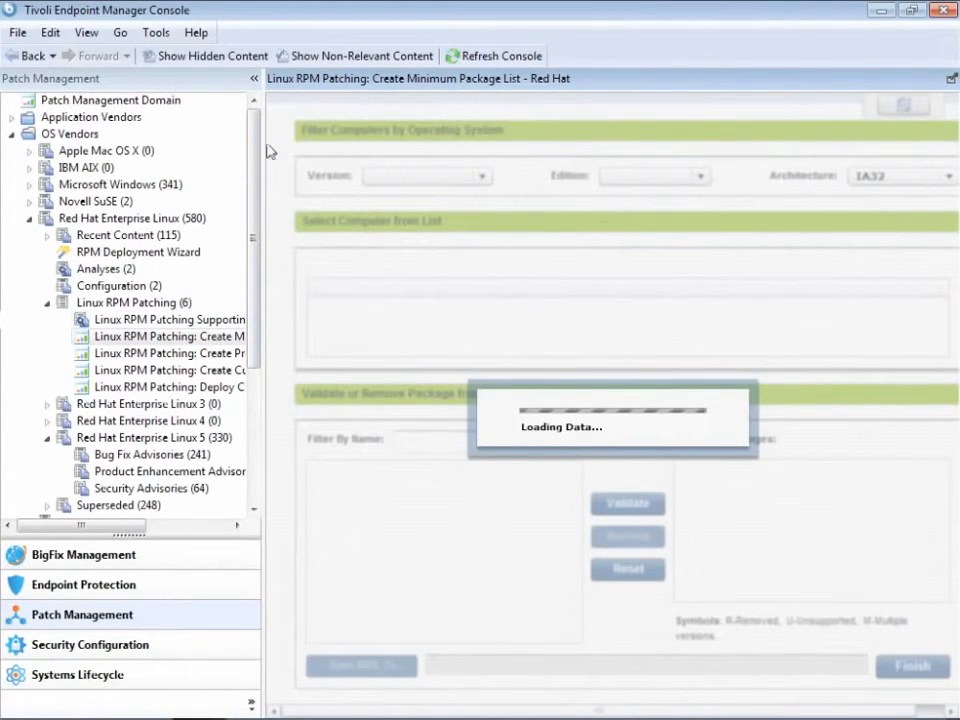
left_click(254, 80)
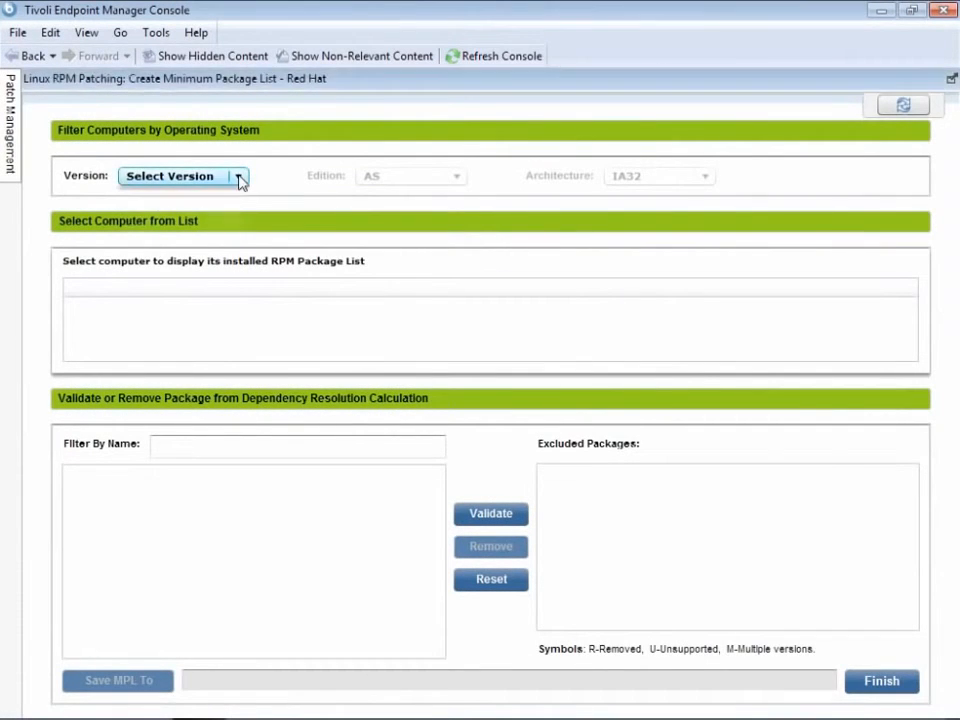
left_click(238, 178)
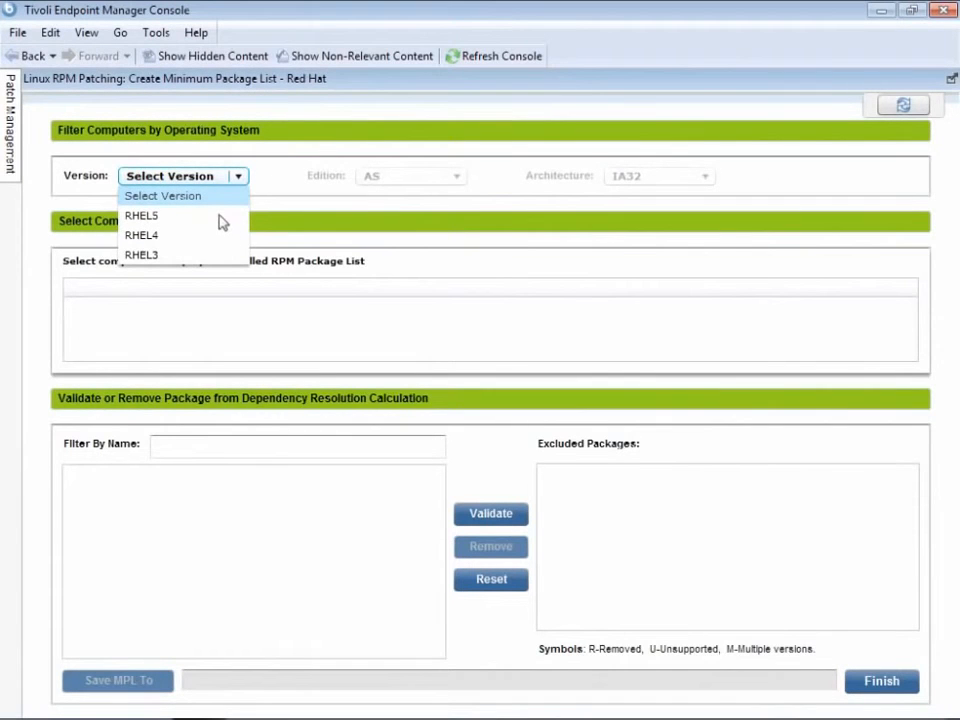
left_click(222, 216)
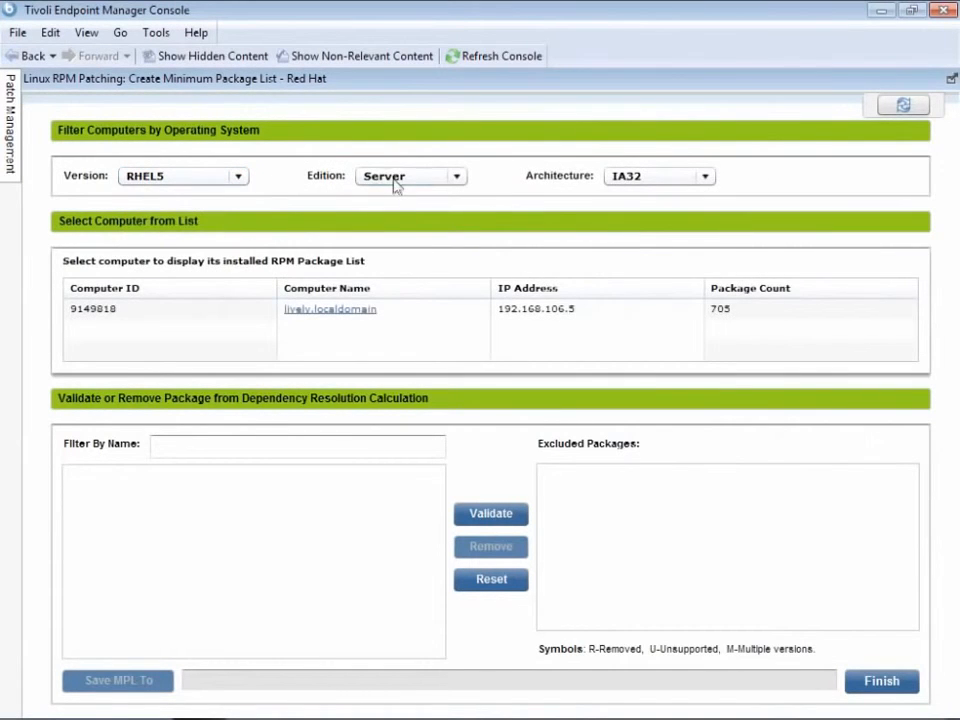
left_click(706, 178)
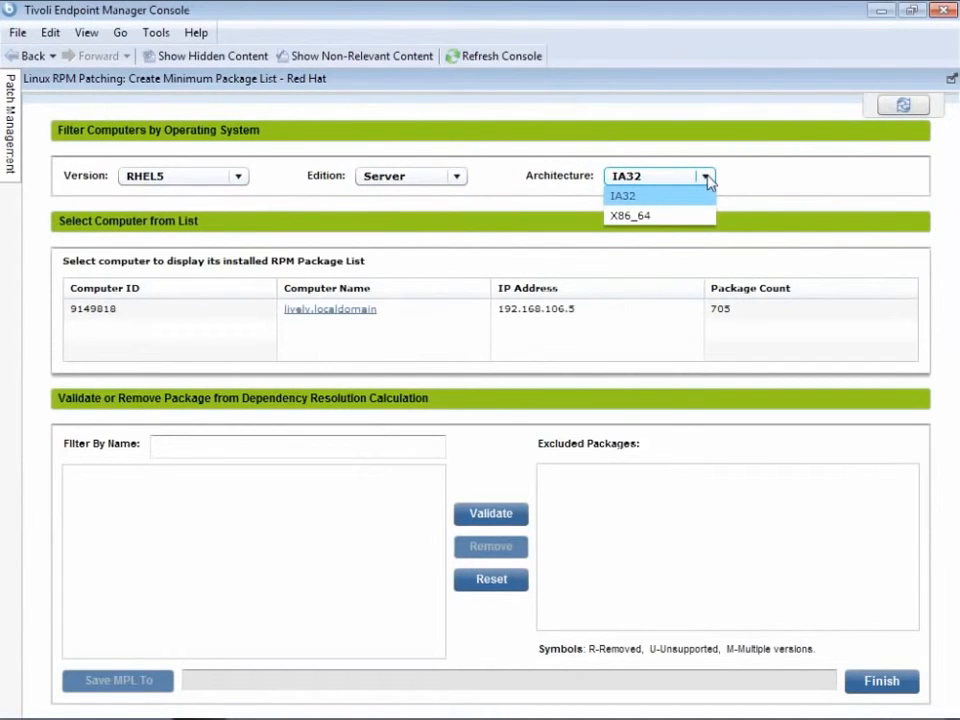
left_click(706, 178)
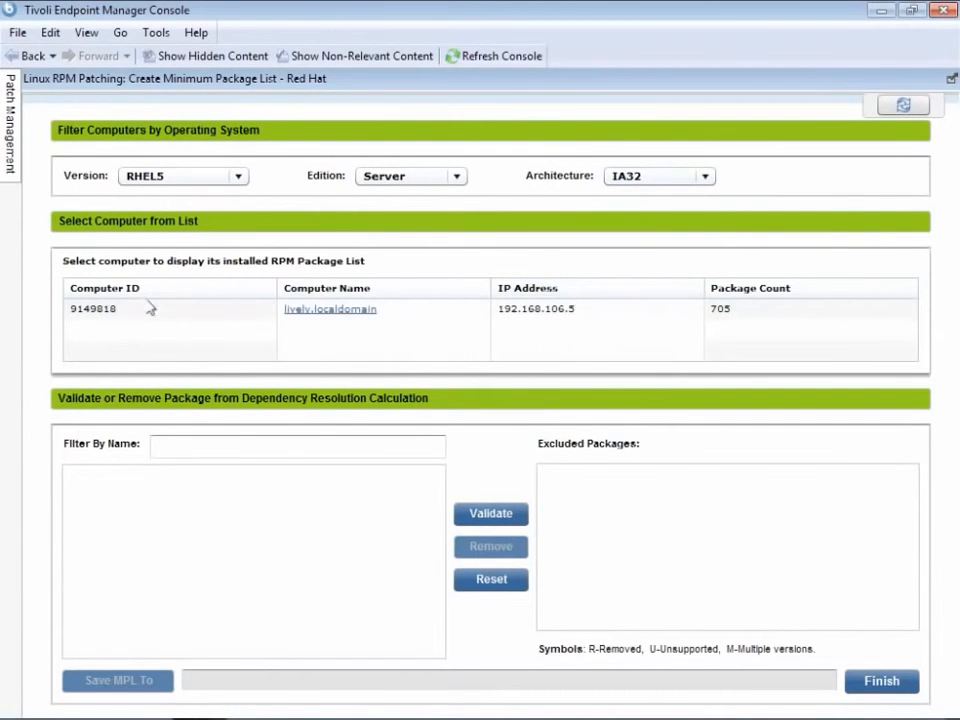
- Open the Microsoft Rollback Task Wizard from the wizards under All Patch Management
left_click(12, 110)
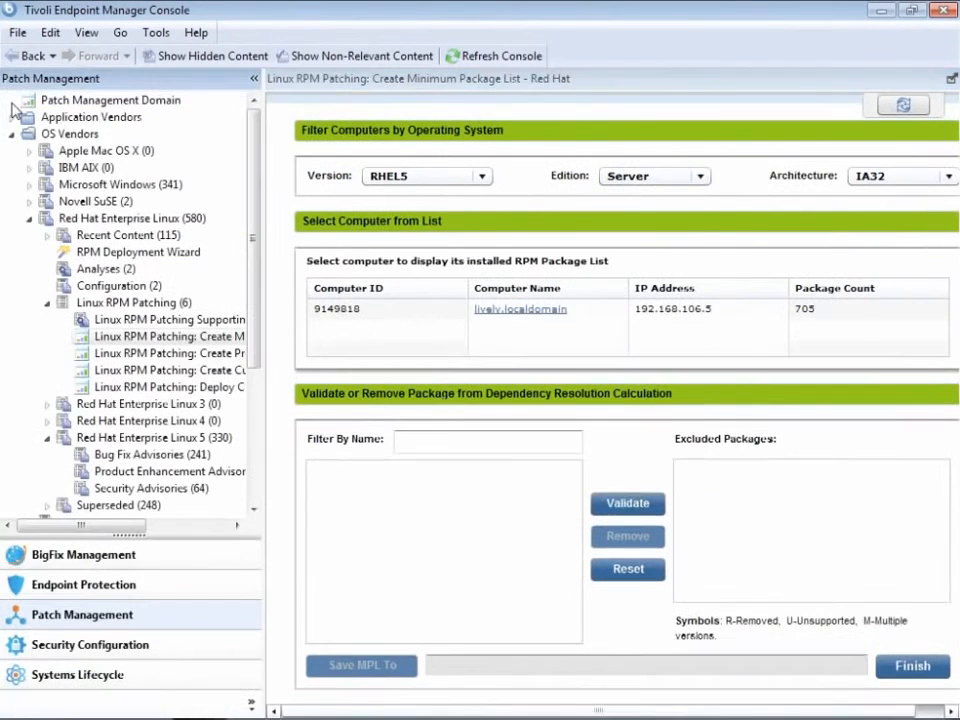
left_click(29, 218)
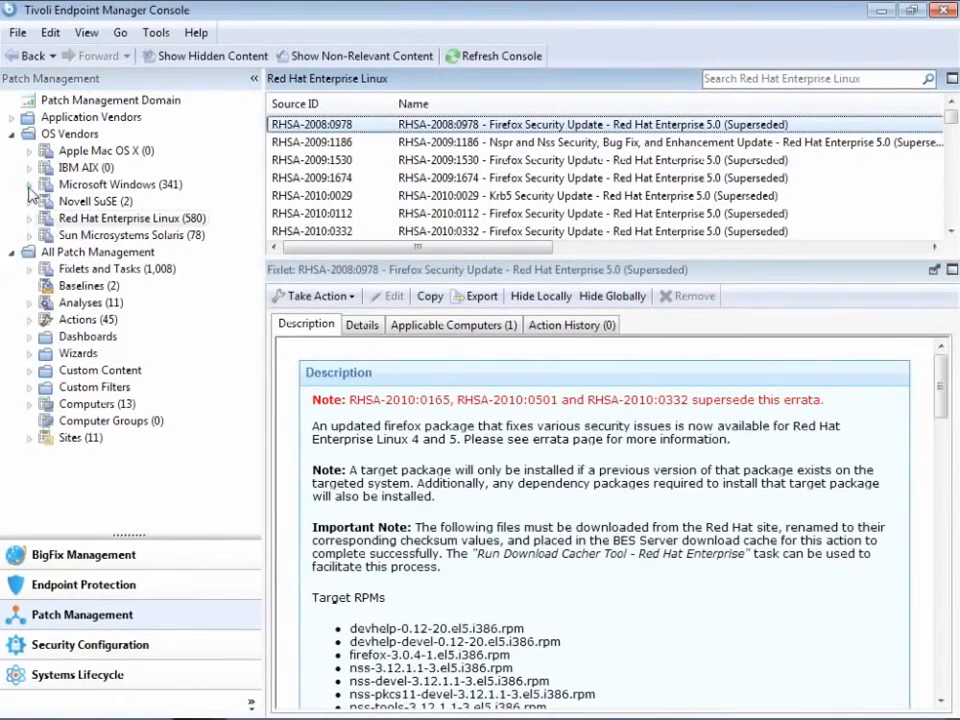
left_click(29, 184)
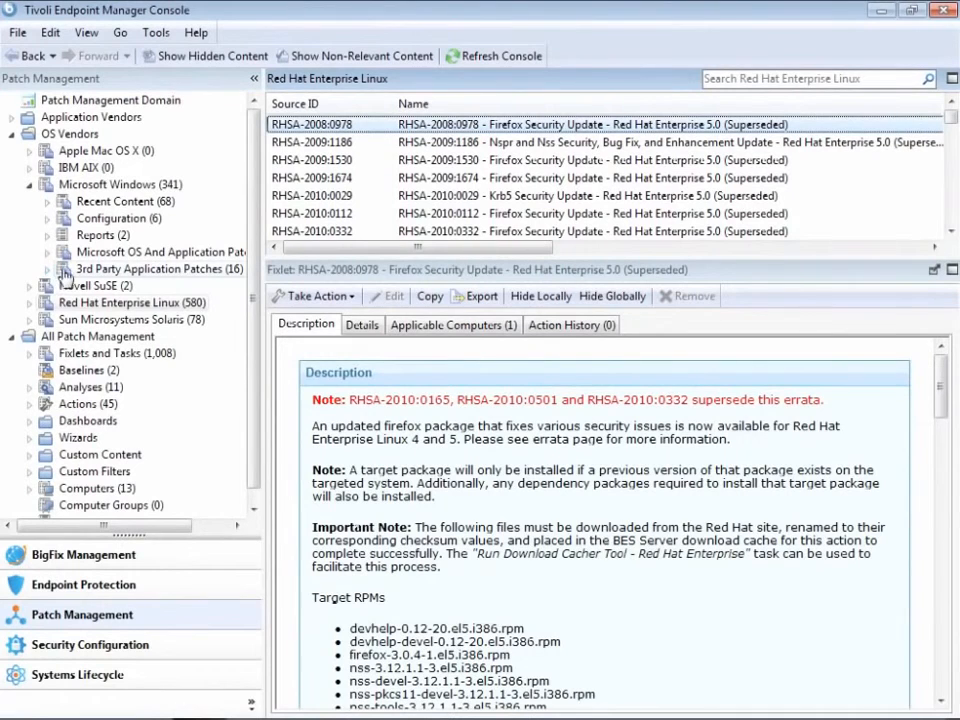
double_click(88, 439)
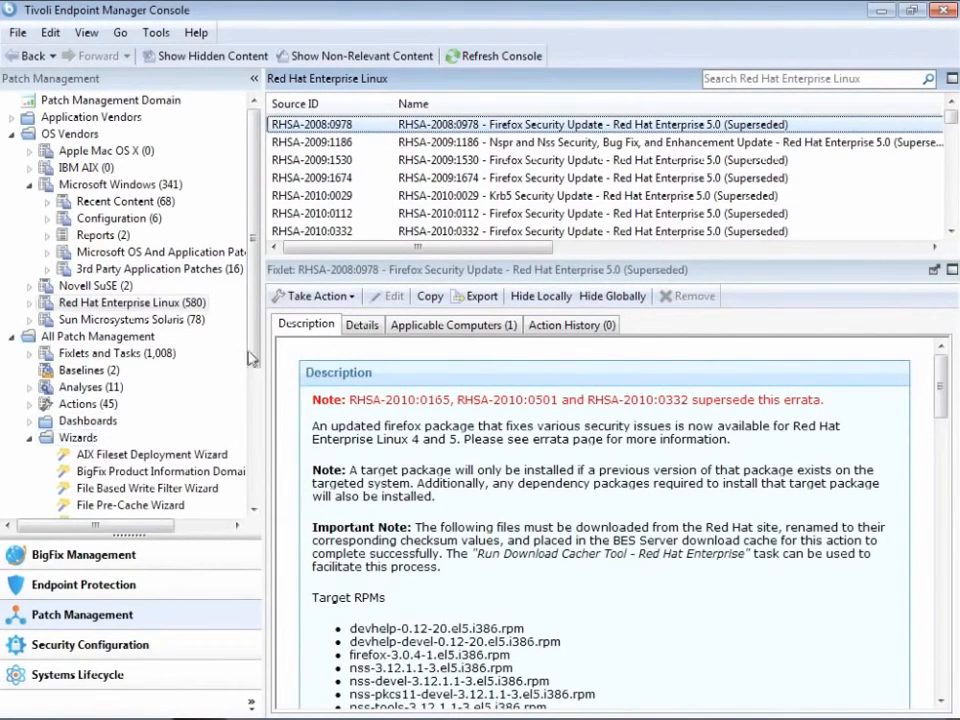
left_click_drag(255, 352, 262, 510)
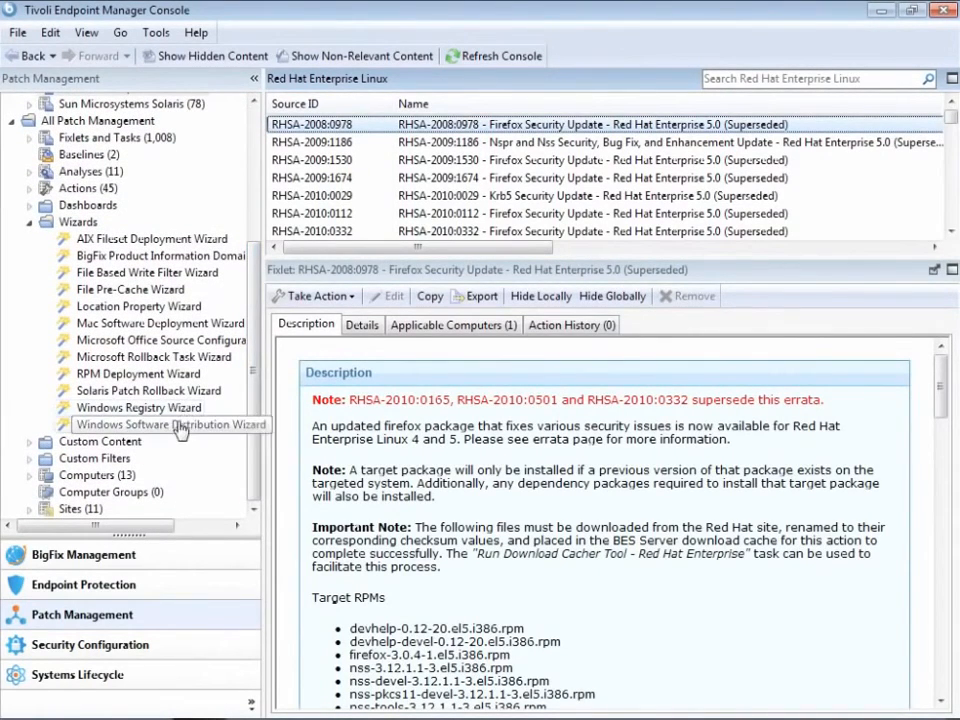
left_click(182, 360)
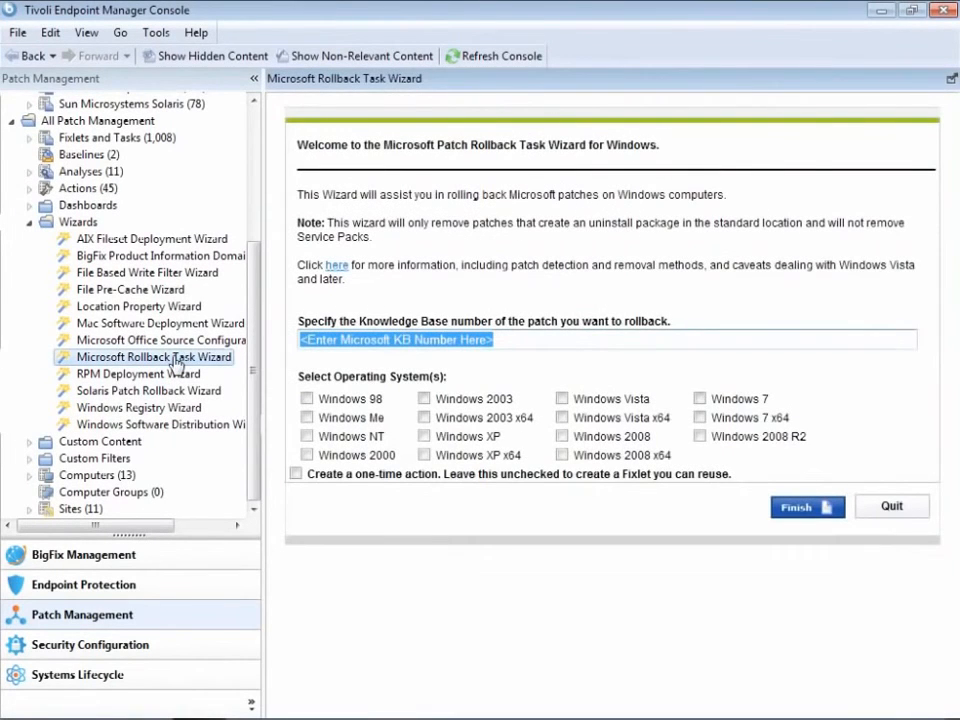